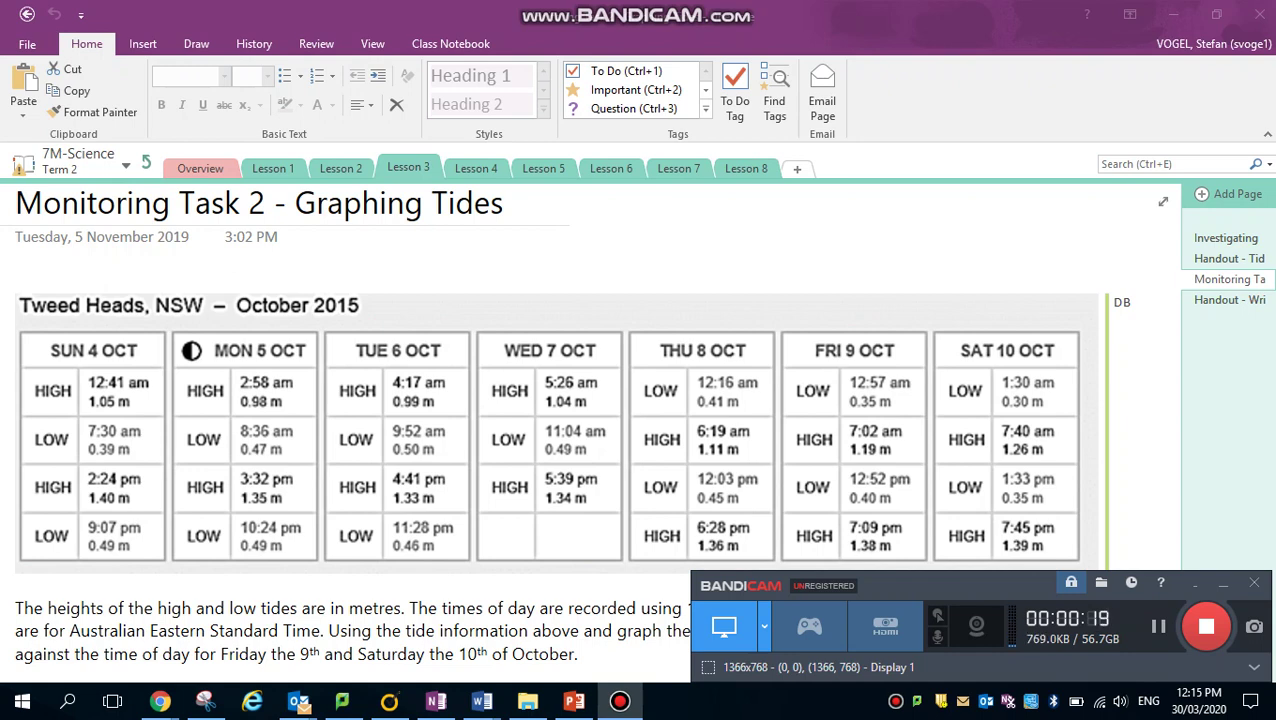
Step: Bring the OneNote window with the 'Monitoring Task 2 - Graphing Tides' page to the front
key(alt+Tab)
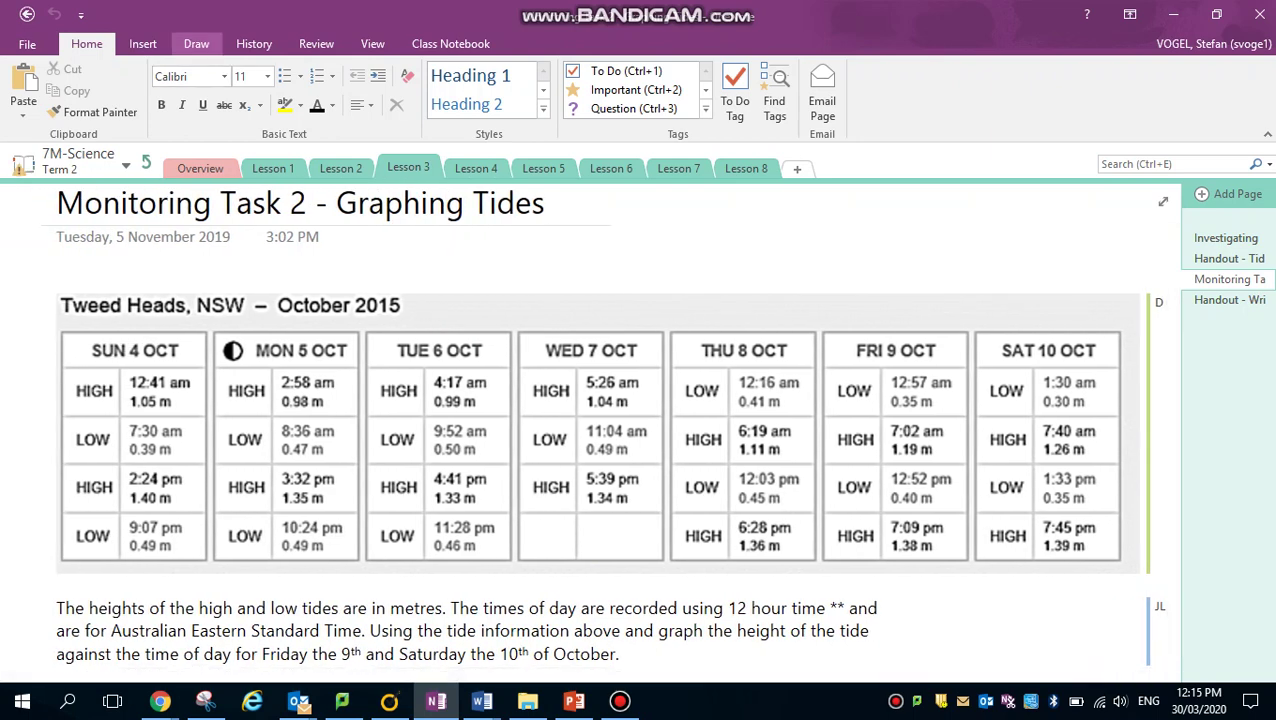
Step: Underline Sunday's 12:41 am, 7:30 am, 2:24 pm and 9:07 pm times in red, marking HIGH and LOW
click(196, 44)
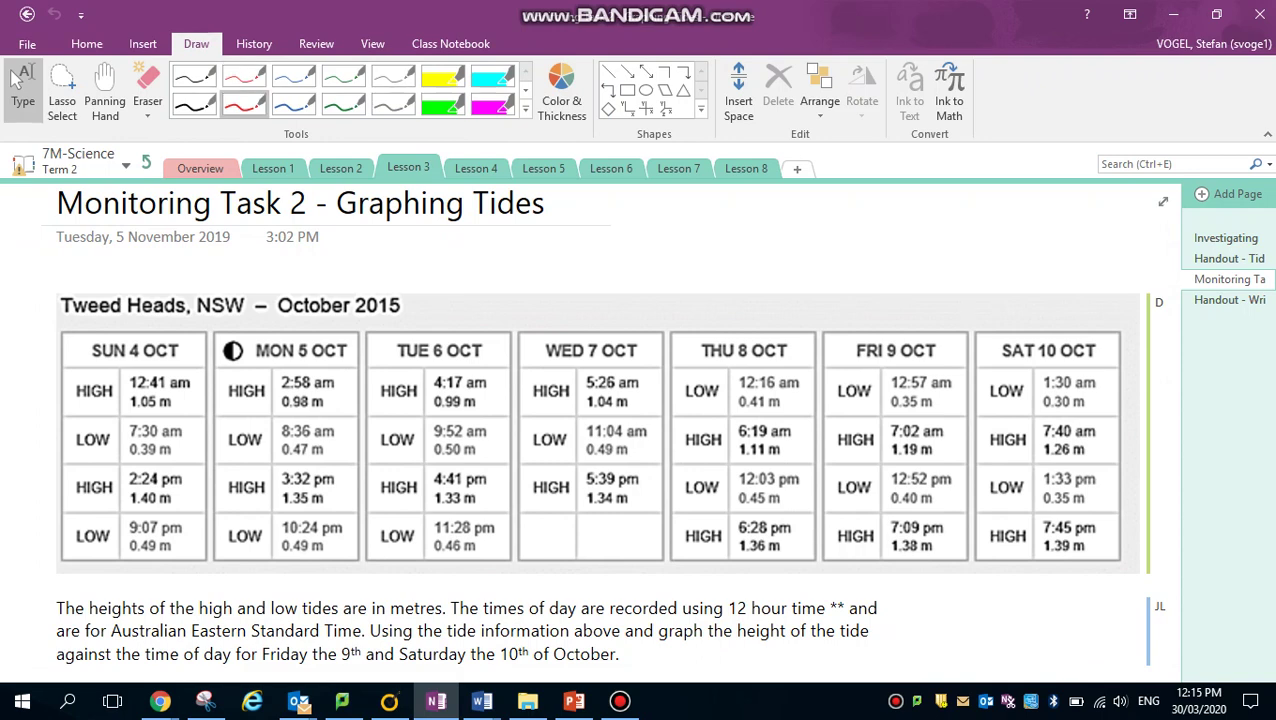
drag(125, 391, 171, 392)
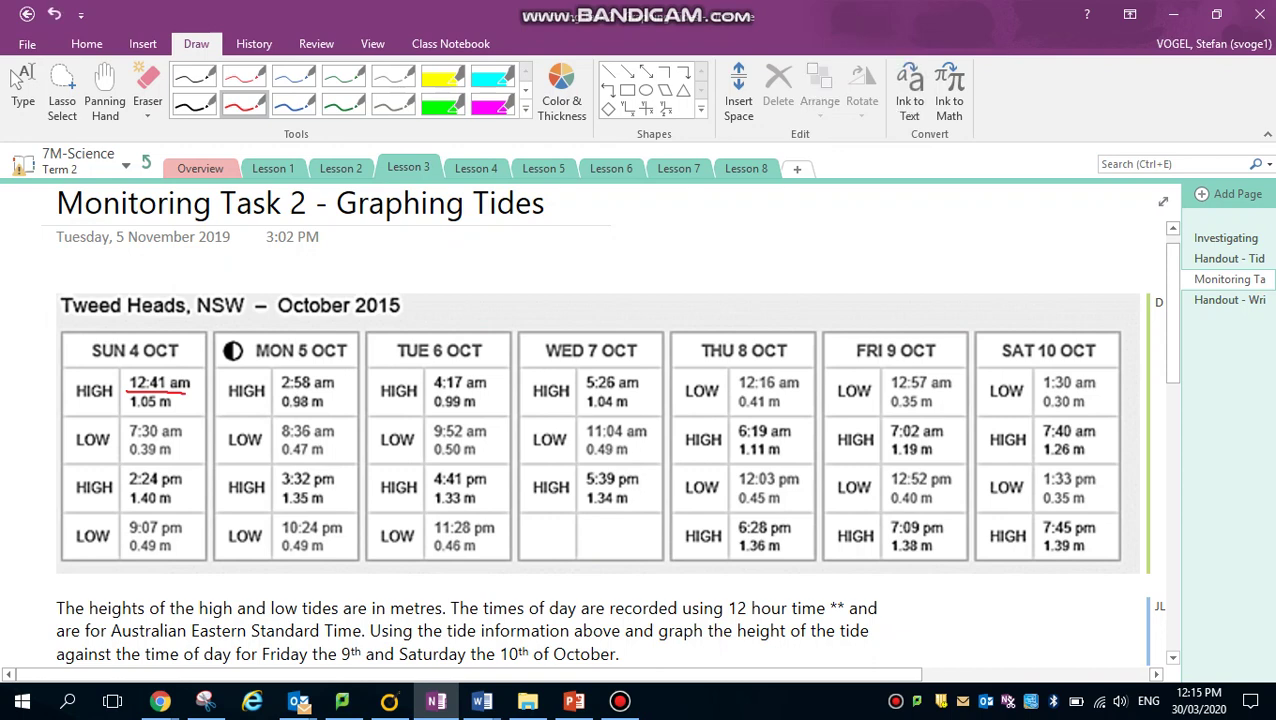
drag(50, 401, 68, 383)
drag(134, 437, 186, 438)
drag(68, 447, 80, 451)
drag(137, 485, 182, 484)
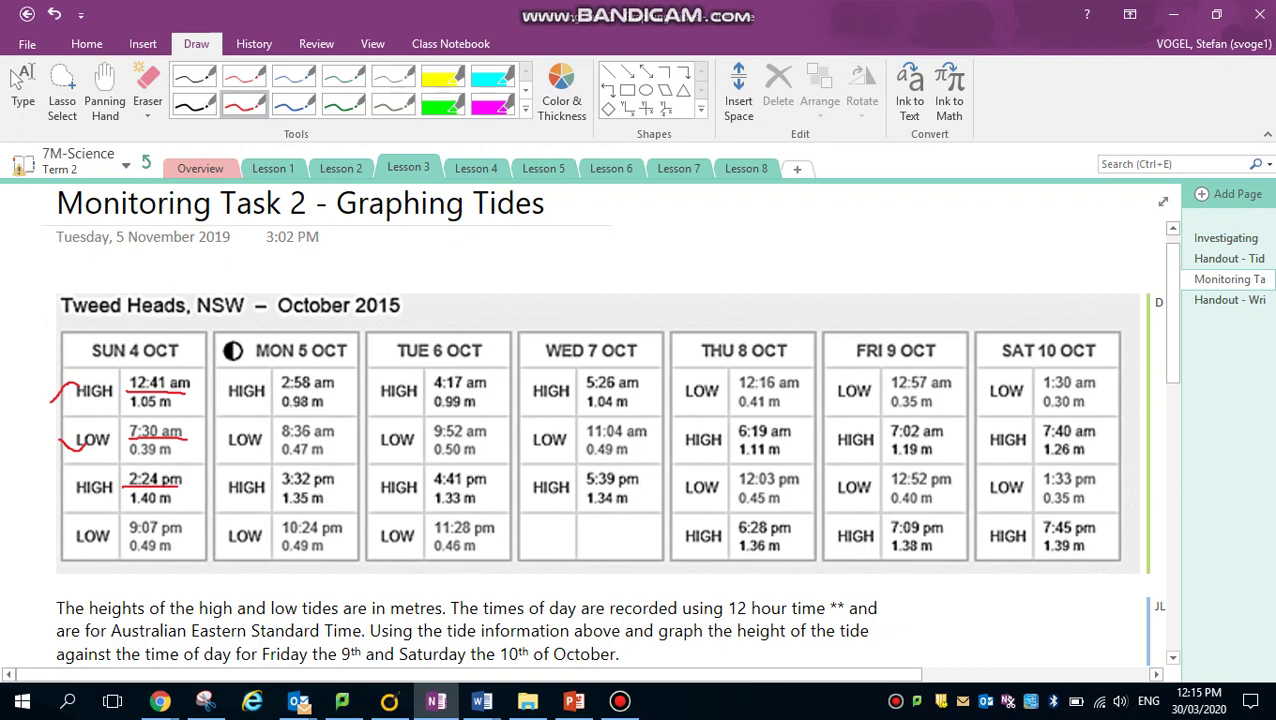
drag(128, 535, 186, 535)
Step: Underline the graph's 'Time of day (24-hour day)' caption with the red pen
scroll(600, 420, down, 5)
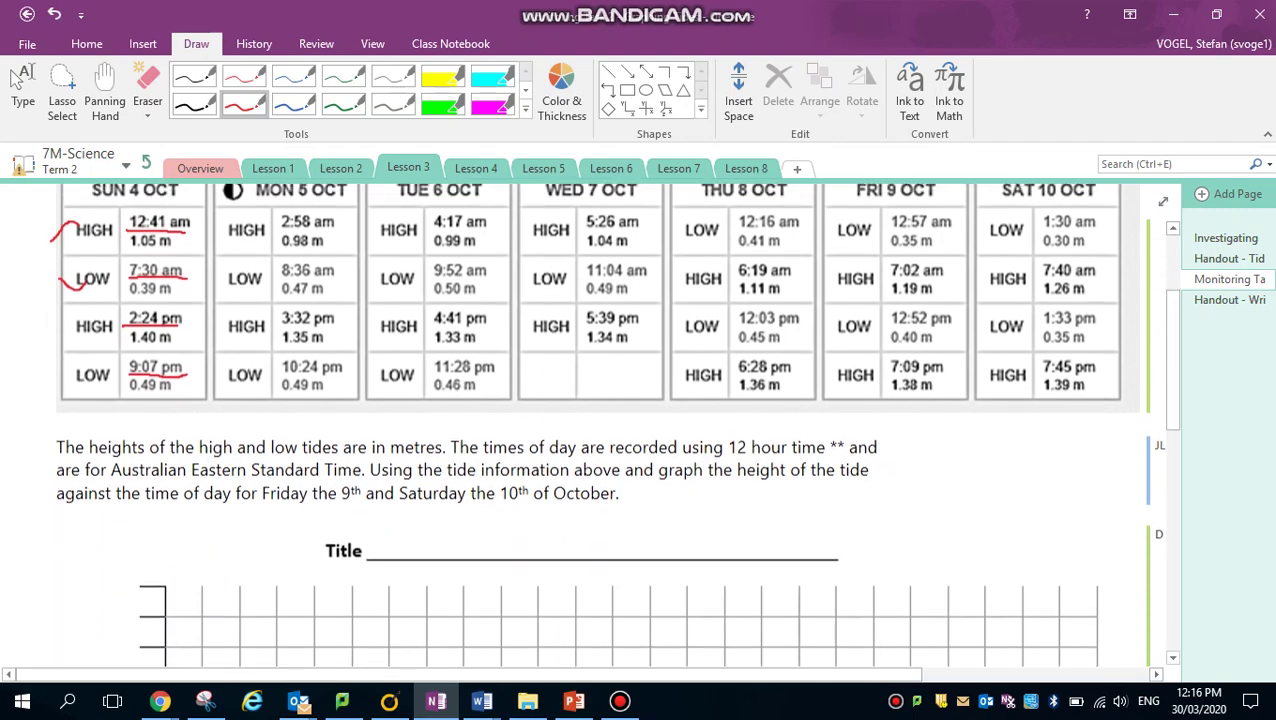
scroll(616, 420, down, 3)
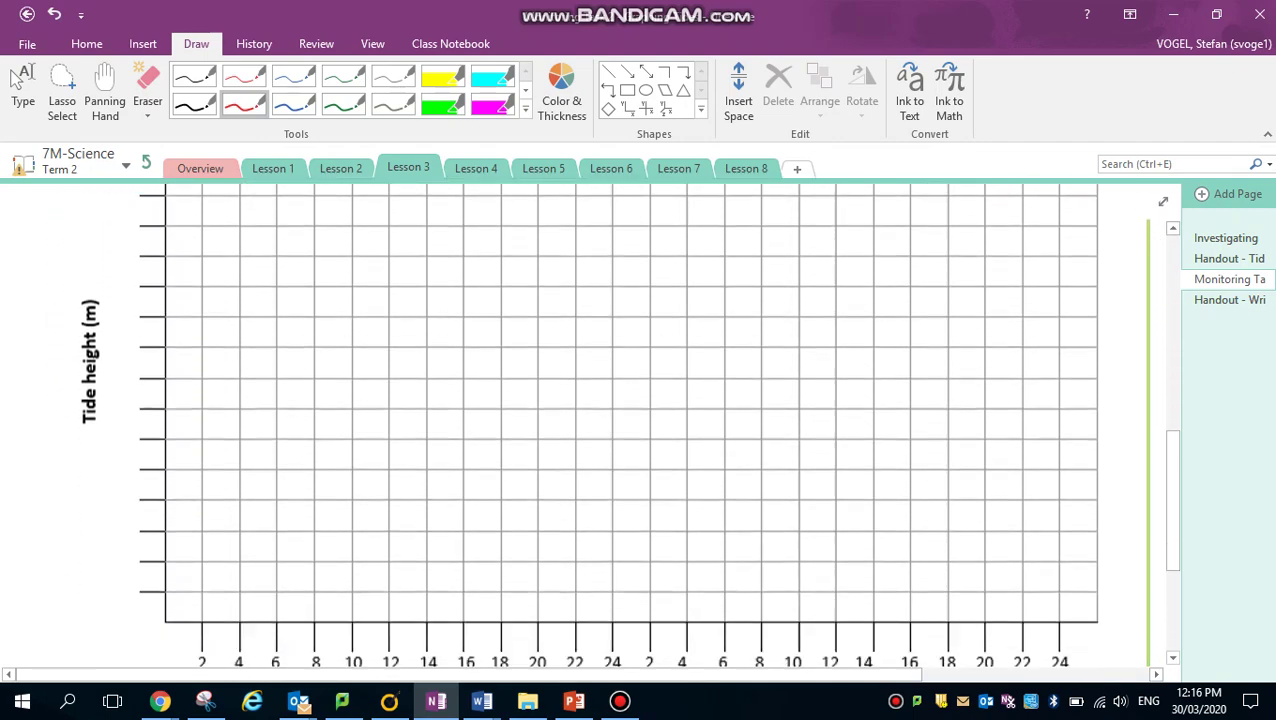
scroll(616, 420, down, 2)
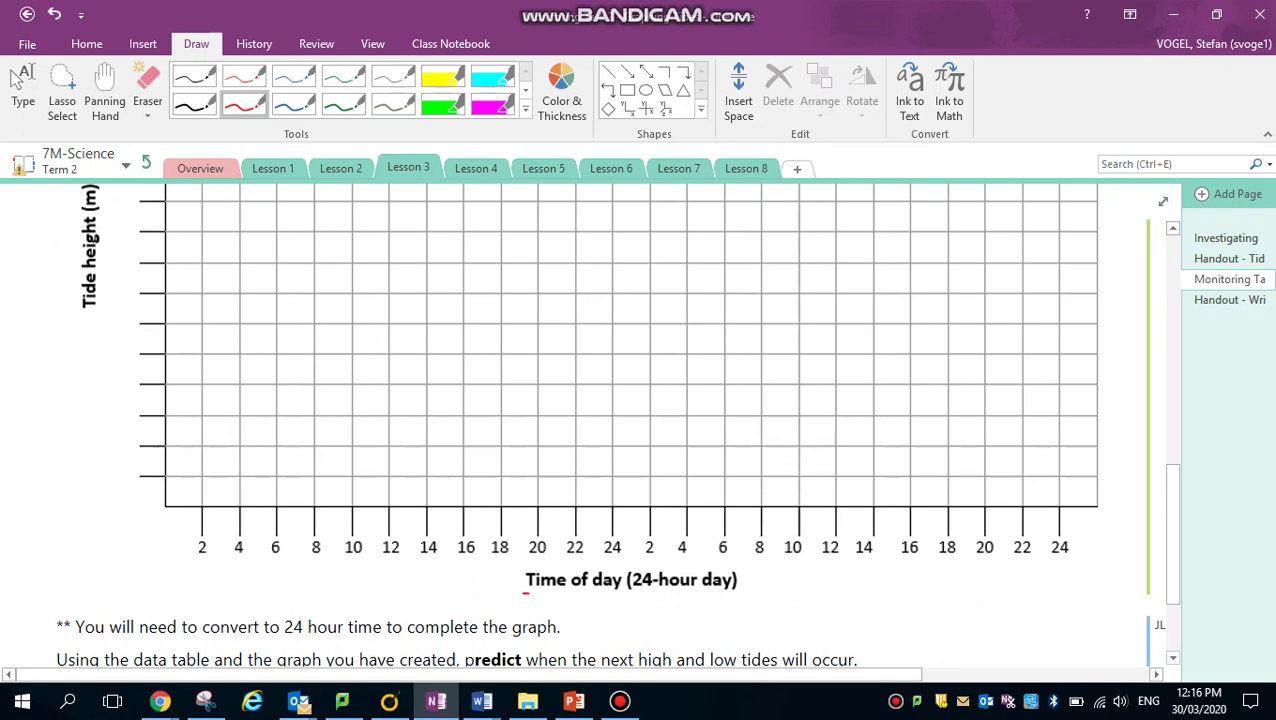
drag(525, 593, 739, 593)
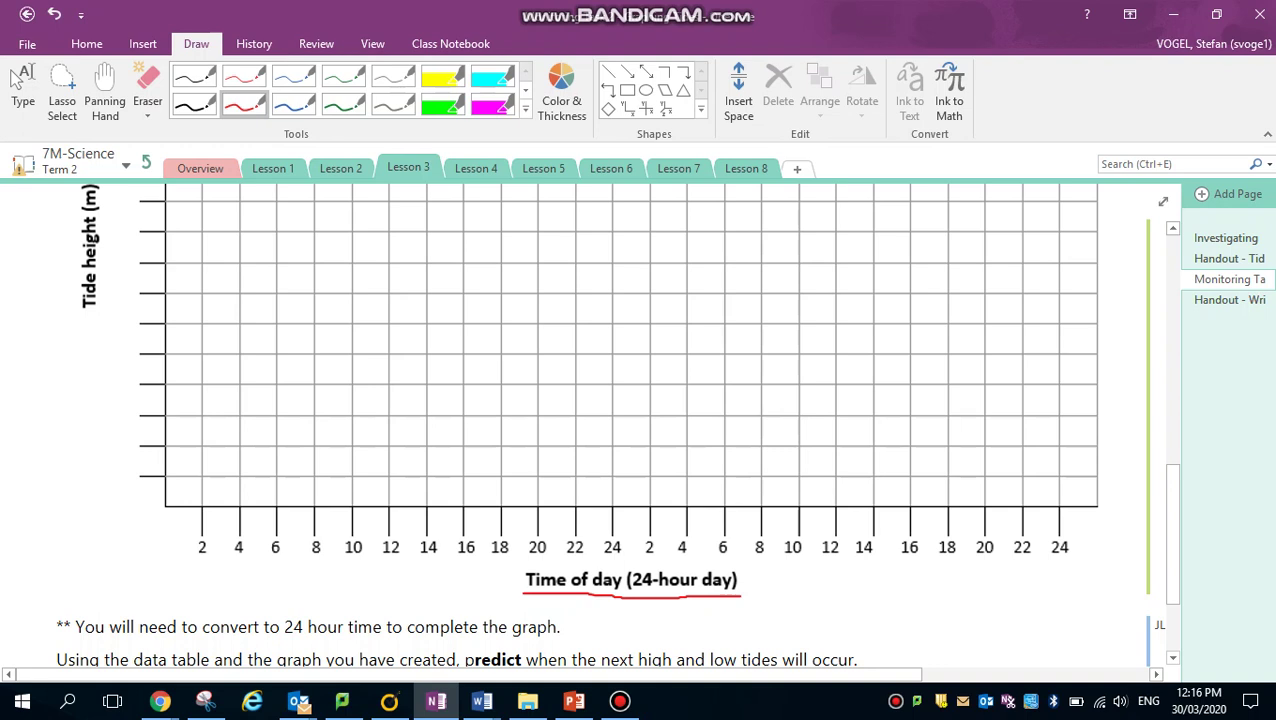
scroll(630, 420, up, 2)
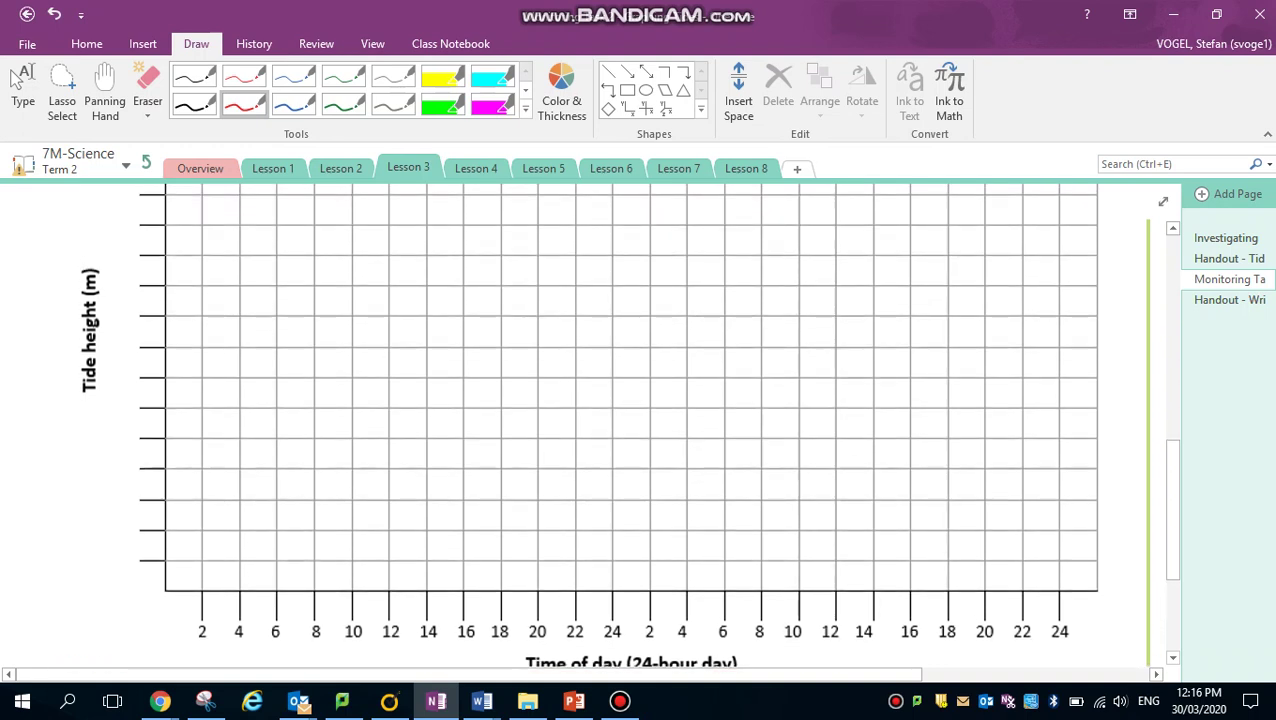
scroll(600, 420, up, 10)
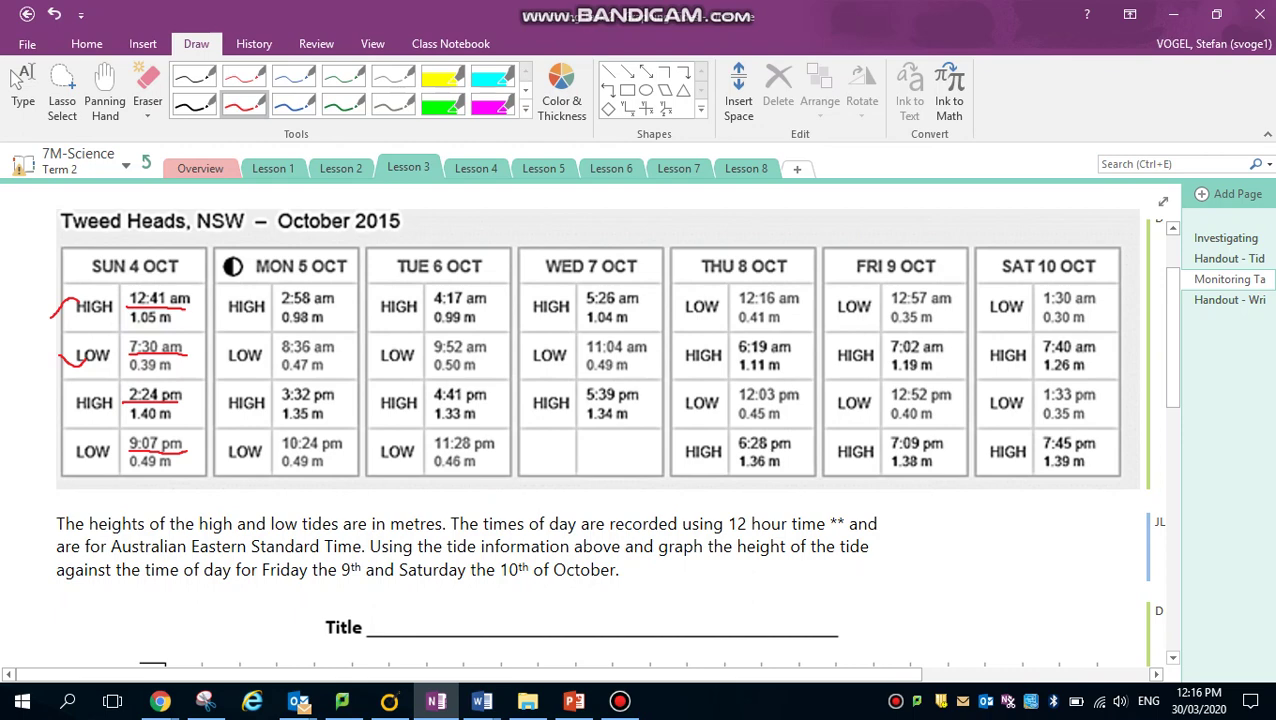
Step: Circle Saturday 10 Oct's 1.39 m high tide height in red
mouse_move(1034, 460)
mouse_down()
mouse_move(1064, 475)
mouse_move(1072, 456)
mouse_move(1044, 454)
mouse_up()
scroll(600, 420, down, 3)
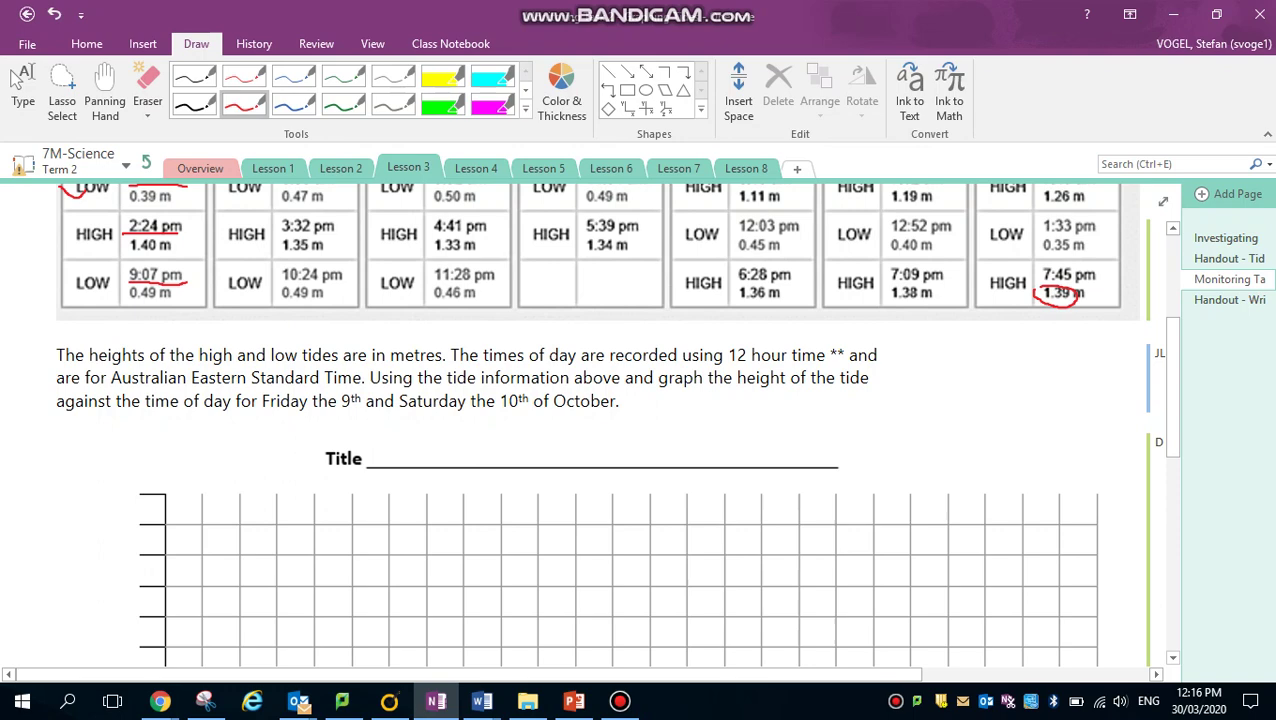
scroll(600, 420, down, 8)
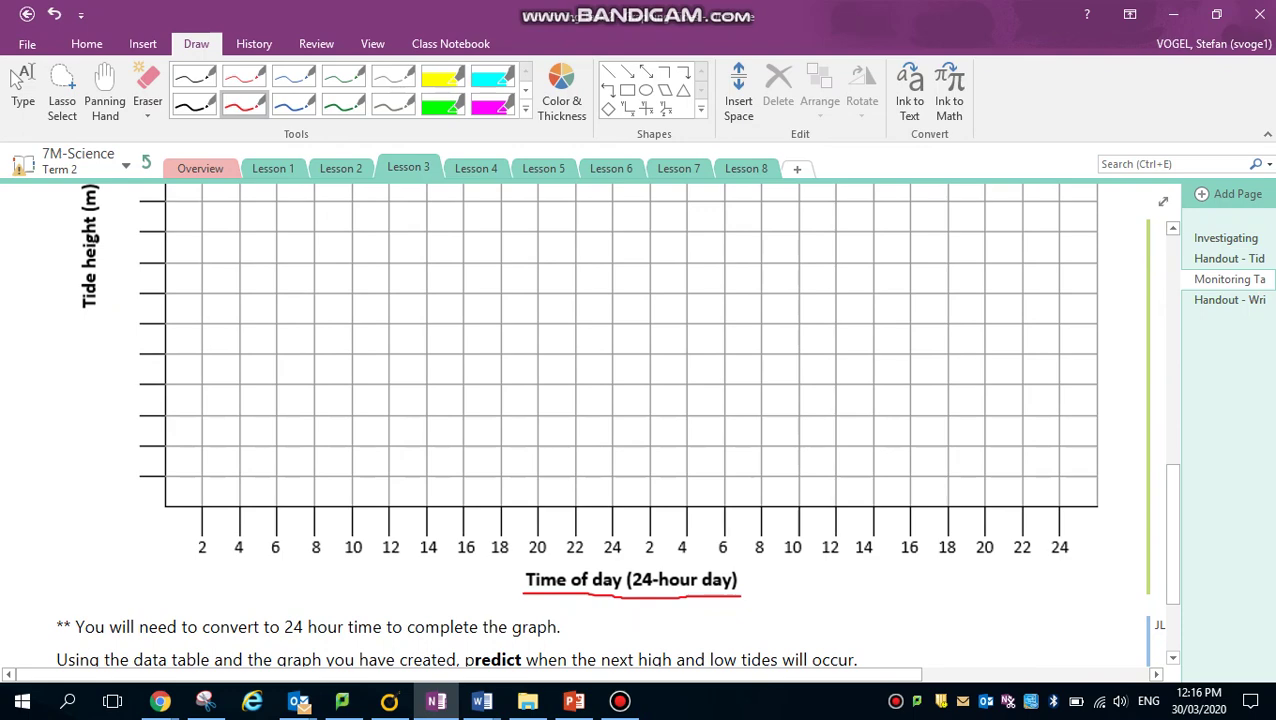
mouse_move(131, 499)
mouse_down()
mouse_move(128, 514)
mouse_move(146, 502)
mouse_move(134, 497)
mouse_up()
scroll(134, 497, up, 1)
scroll(620, 420, up, 3)
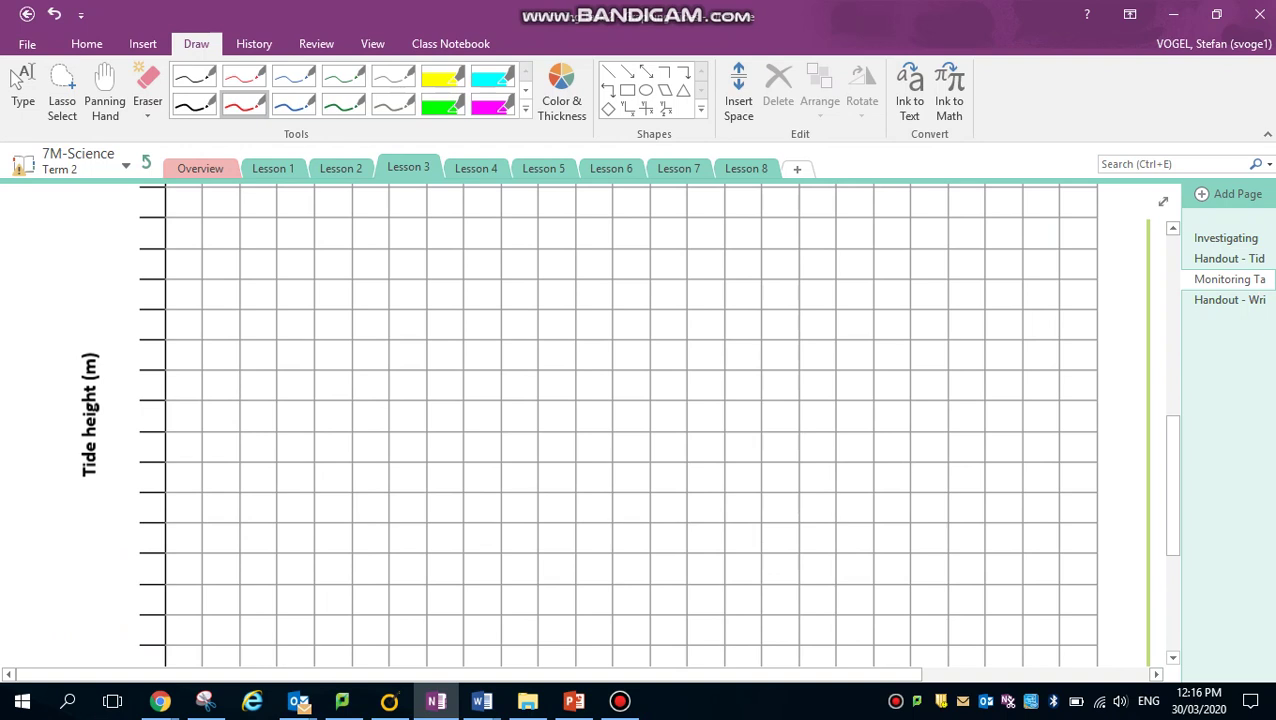
scroll(620, 420, up, 2)
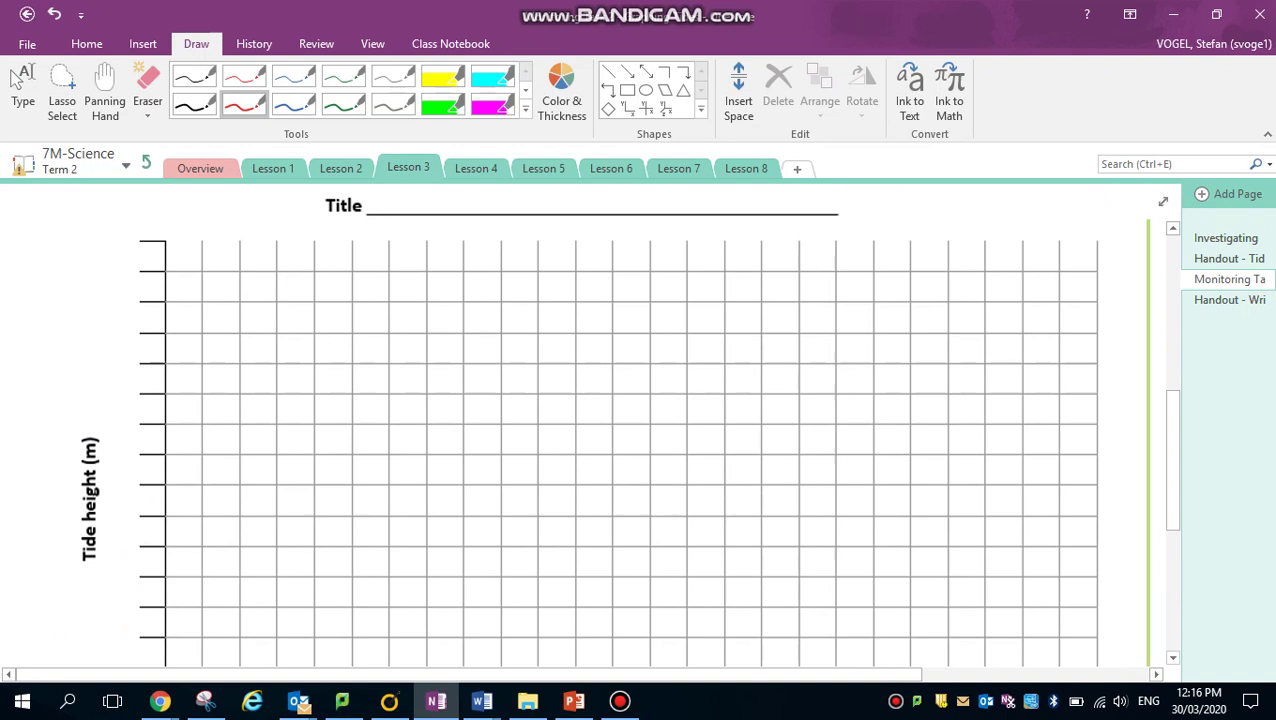
Step: Handwrite tide height labels 0, 0.2, 0.4, 0.6, 0.8 and 1.0 up the graph's y-axis
scroll(620, 420, down, 6)
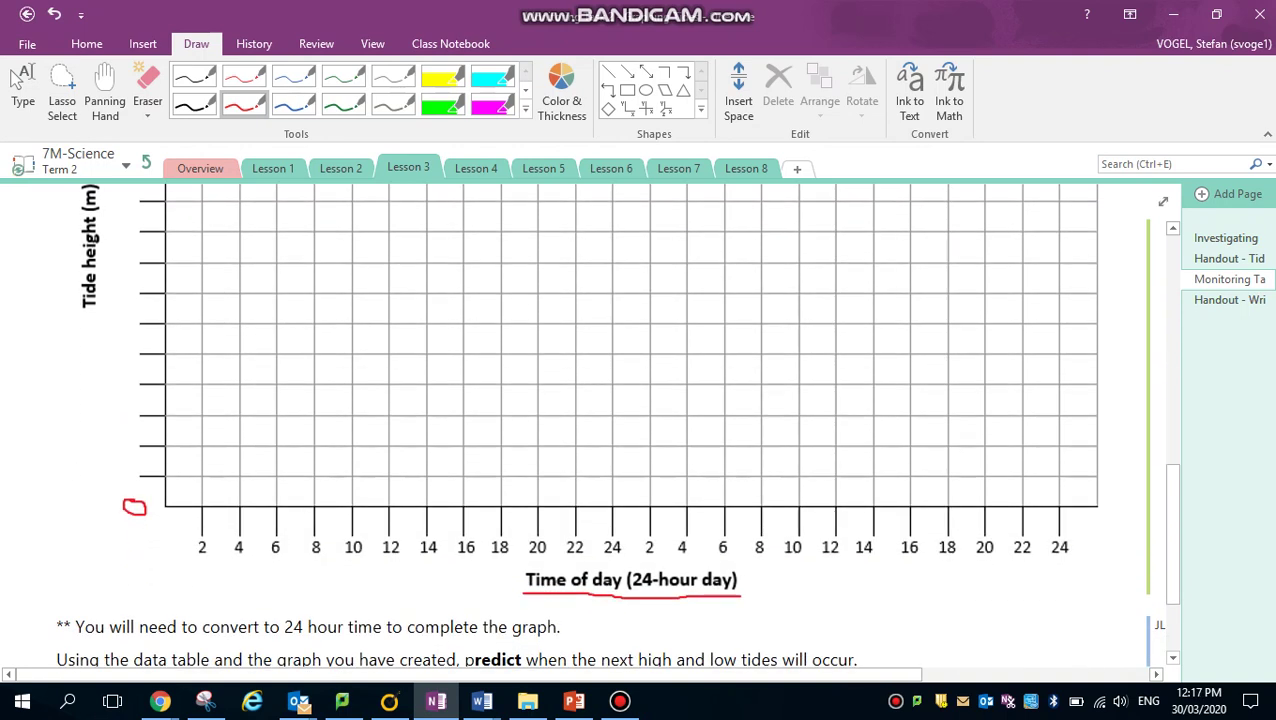
mouse_move(101, 469)
mouse_down()
mouse_move(103, 491)
mouse_move(108, 470)
mouse_move(134, 465)
mouse_move(124, 484)
mouse_move(144, 484)
mouse_up()
mouse_move(110, 437)
mouse_down()
mouse_move(104, 448)
mouse_move(153, 451)
mouse_move(142, 457)
mouse_up()
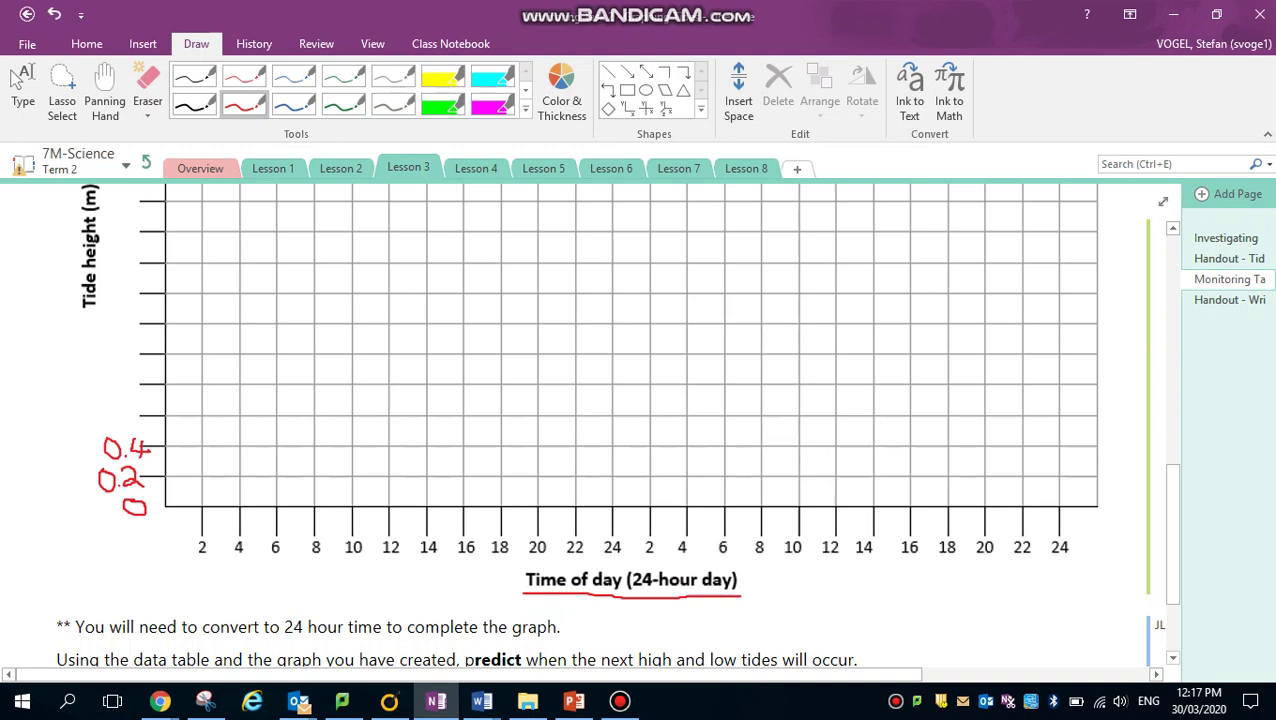
mouse_move(112, 404)
mouse_down()
mouse_move(103, 424)
mouse_move(123, 414)
mouse_move(111, 405)
mouse_move(145, 417)
mouse_move(111, 377)
mouse_move(134, 387)
mouse_up()
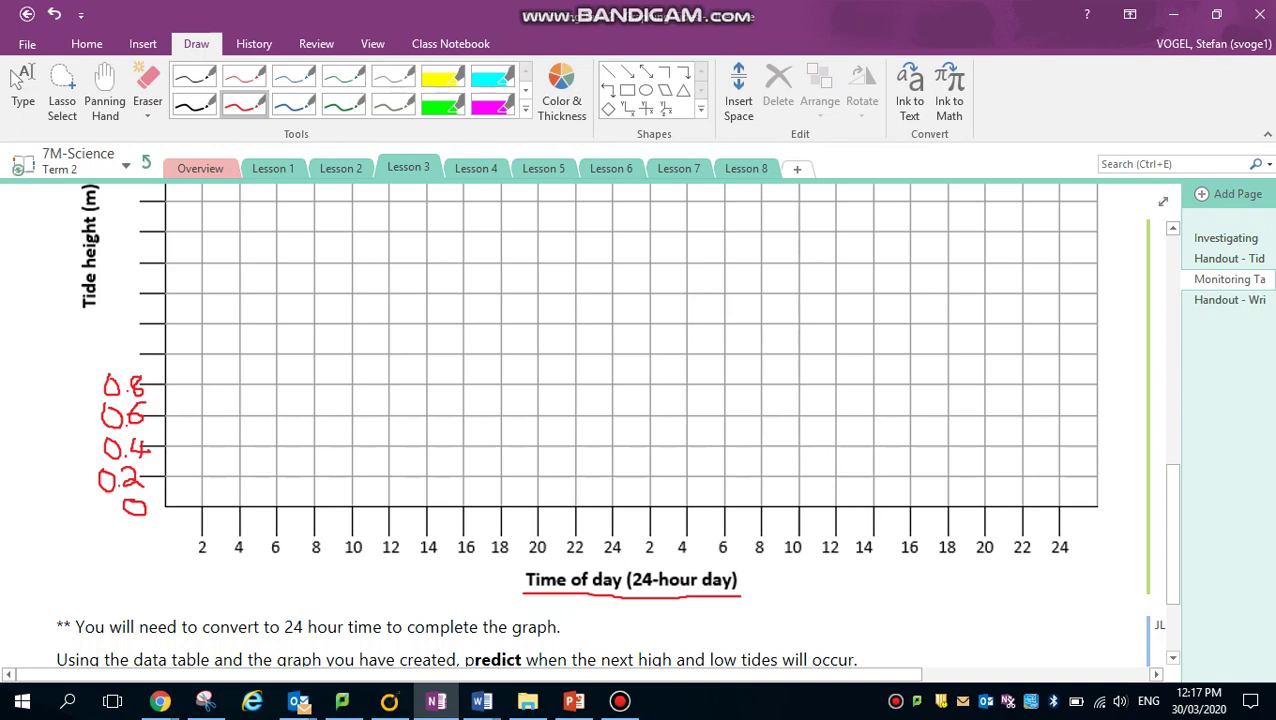
mouse_move(110, 350)
mouse_down()
mouse_move(110, 366)
mouse_move(141, 352)
mouse_up()
Step: Handwrite red labels 1.2, 1.4 and 1.6 above 1.0 on the tide height axis
scroll(600, 420, up, 10)
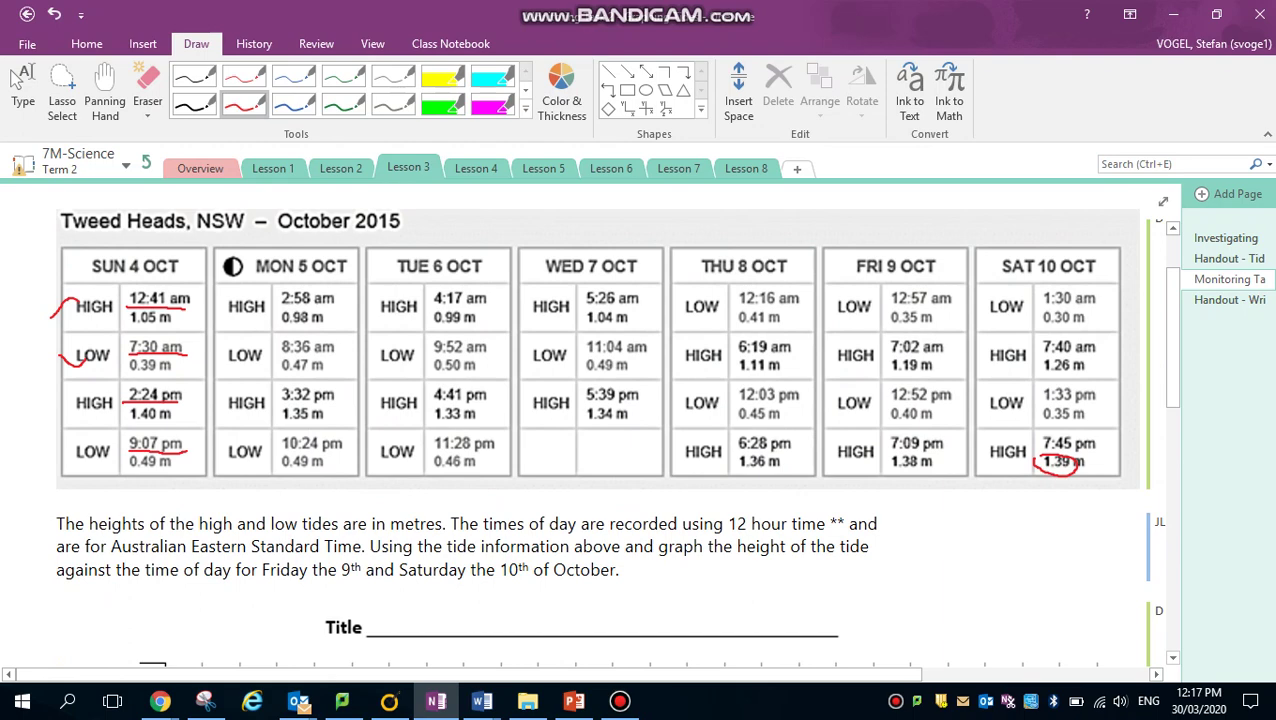
scroll(600, 420, down, 10)
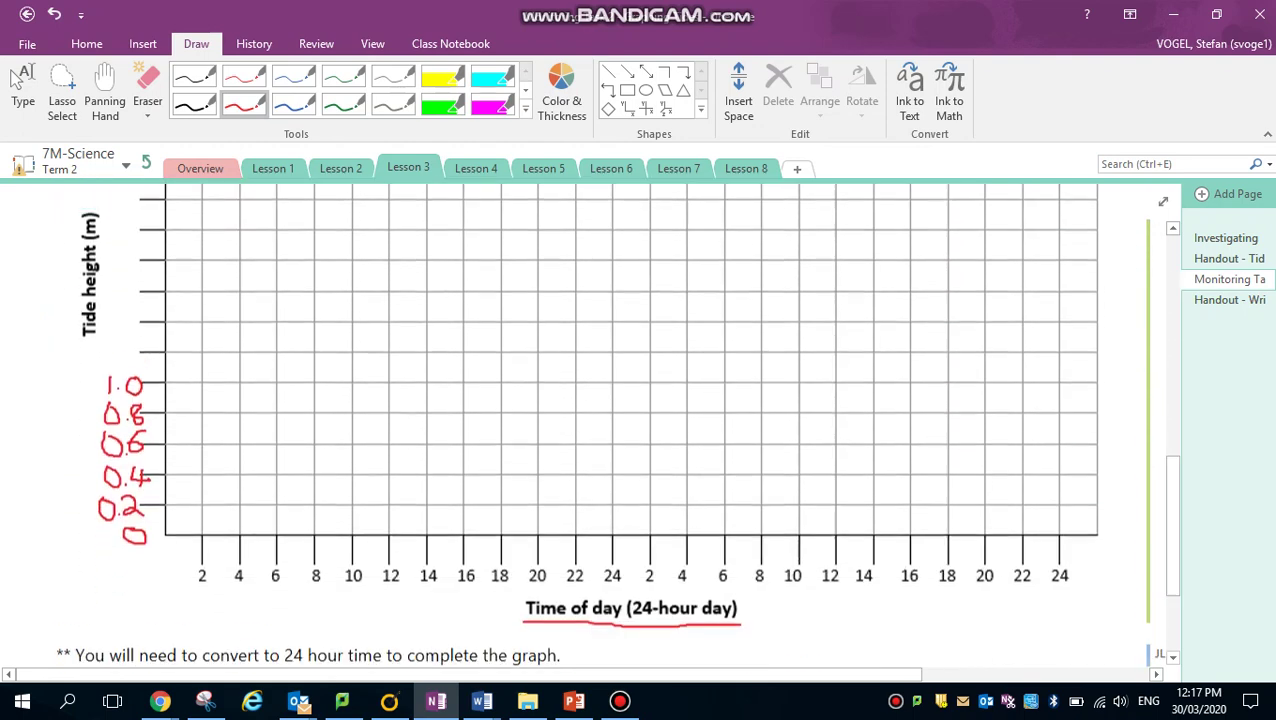
drag(104, 311, 104, 331)
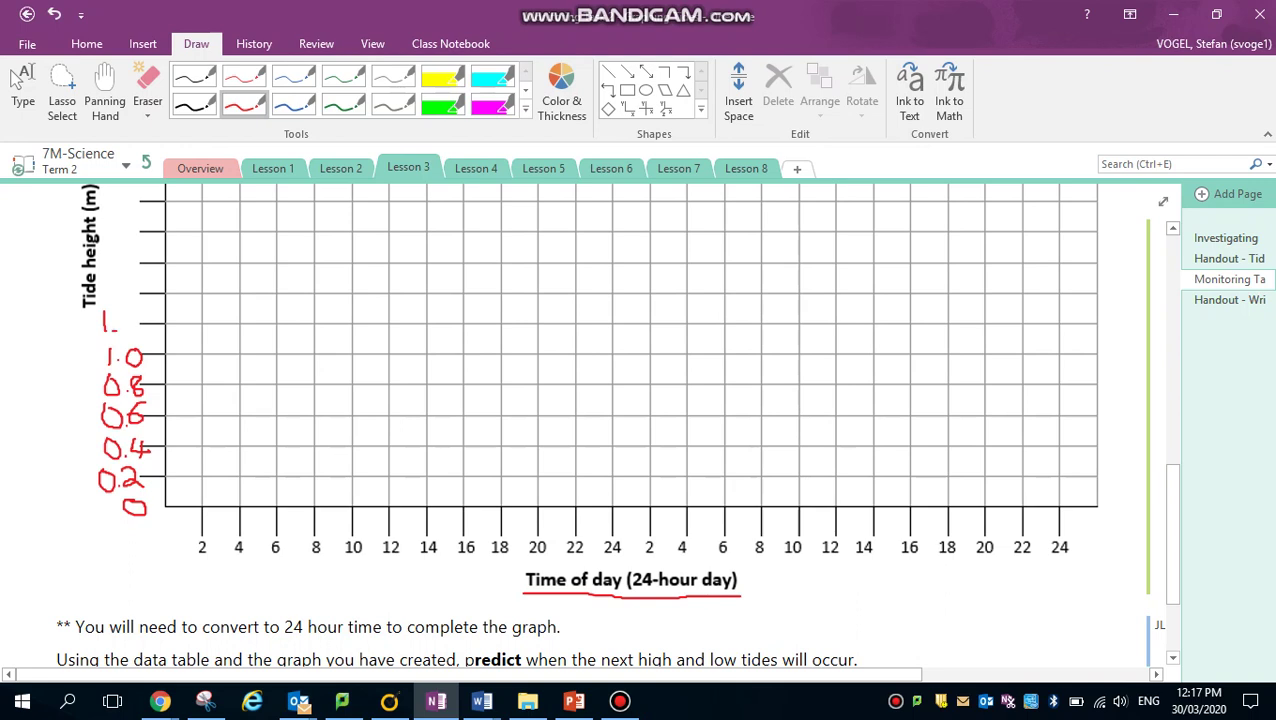
drag(122, 316, 140, 334)
mouse_move(131, 283)
mouse_down()
mouse_move(151, 297)
mouse_move(142, 302)
mouse_up()
mouse_move(115, 257)
mouse_down()
mouse_move(117, 274)
mouse_move(130, 266)
mouse_up()
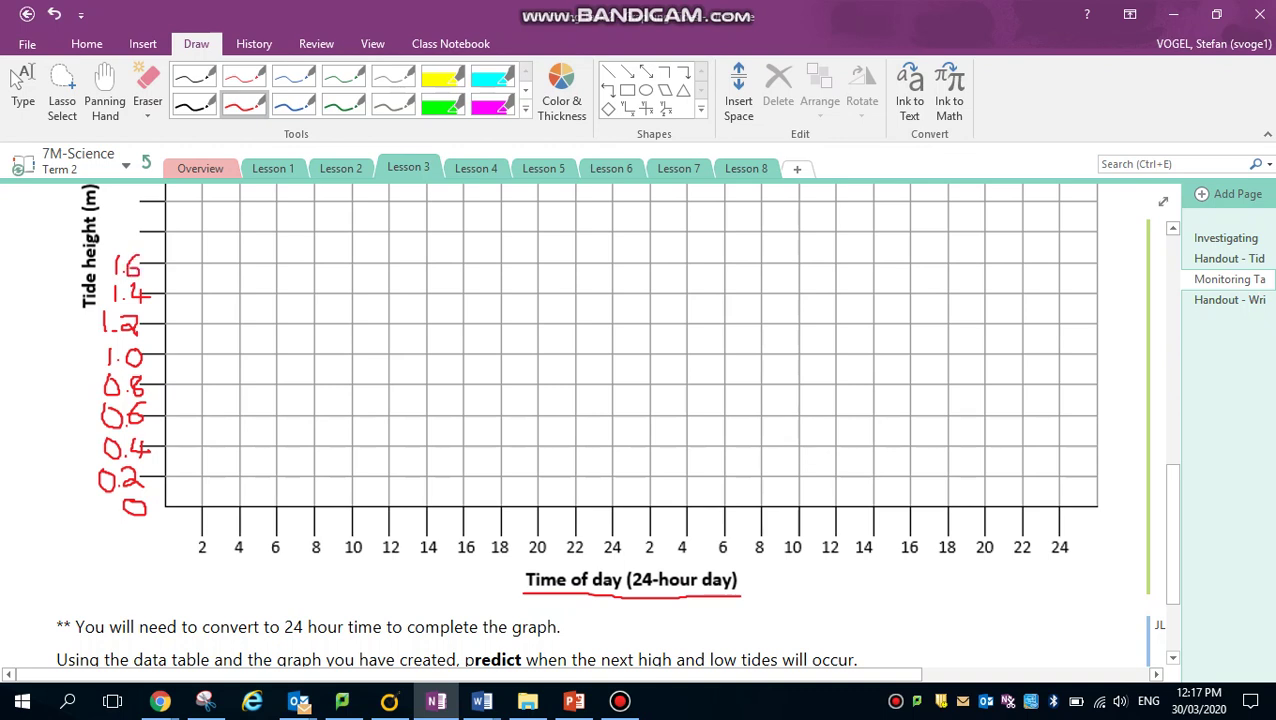
scroll(600, 420, up, 5)
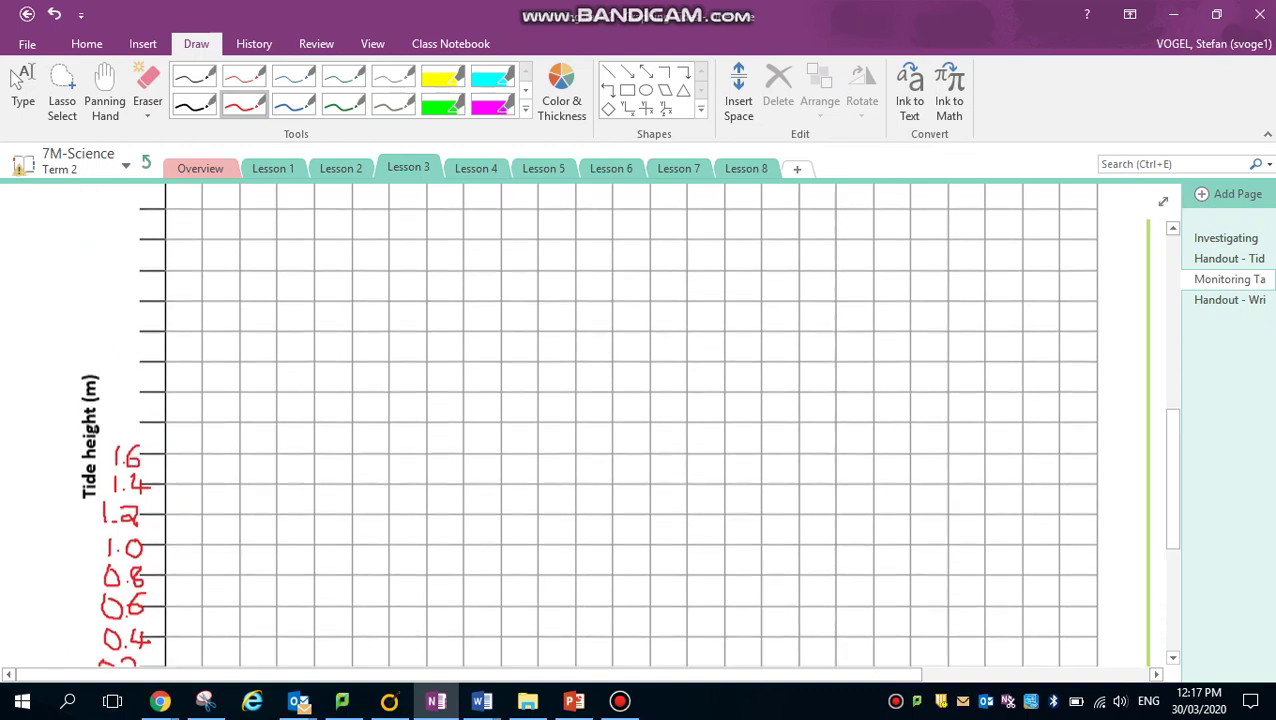
scroll(600, 420, up, 2)
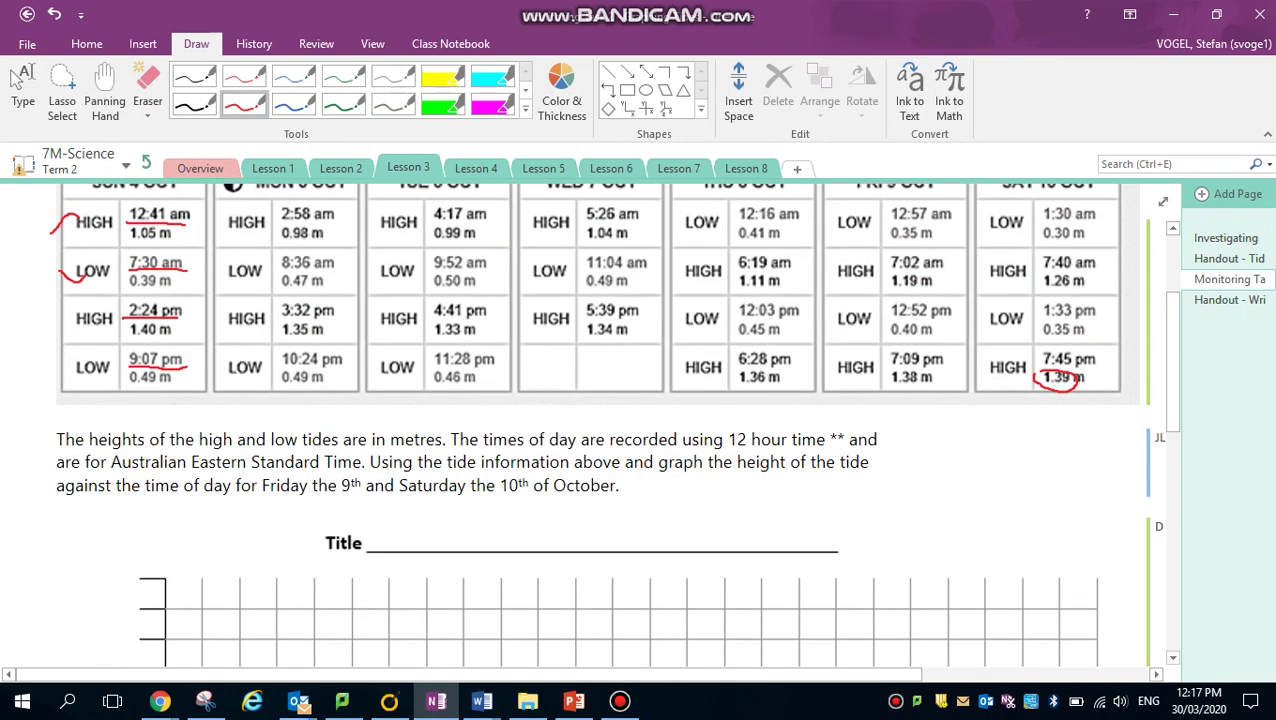
scroll(600, 420, up, 2)
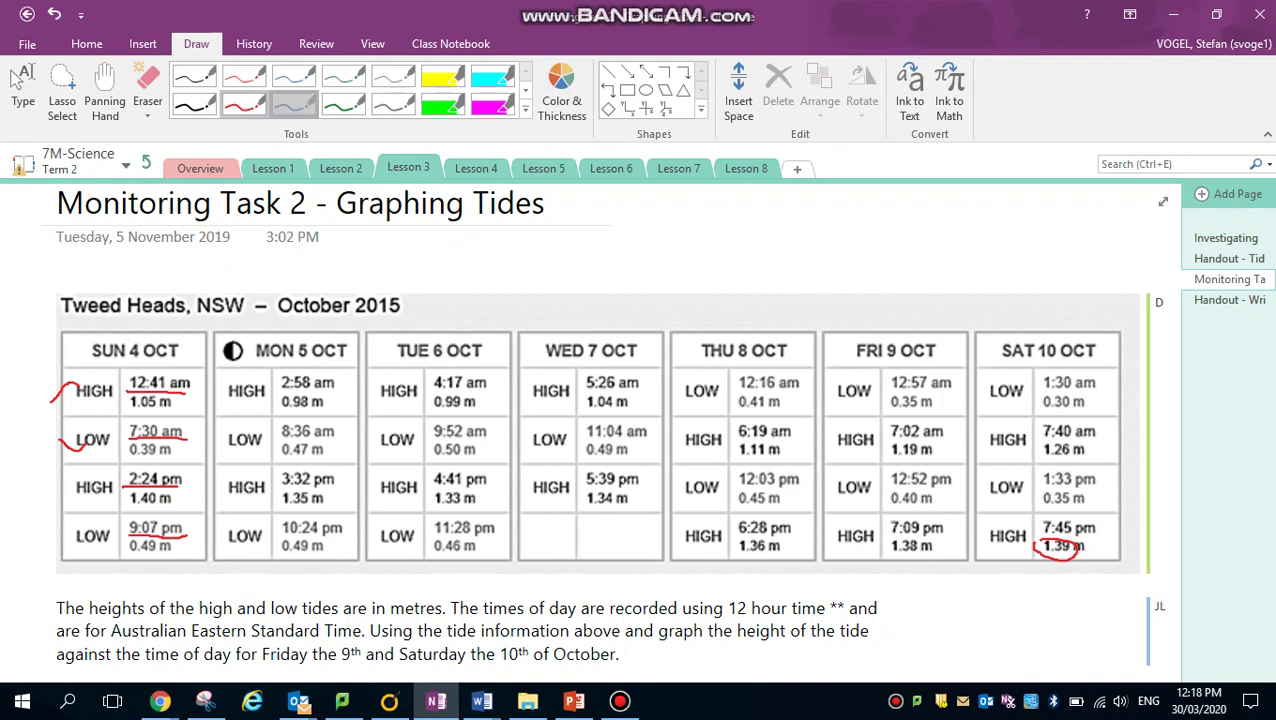
Step: Switch to the blue pen and move down to the tide graph
click(293, 104)
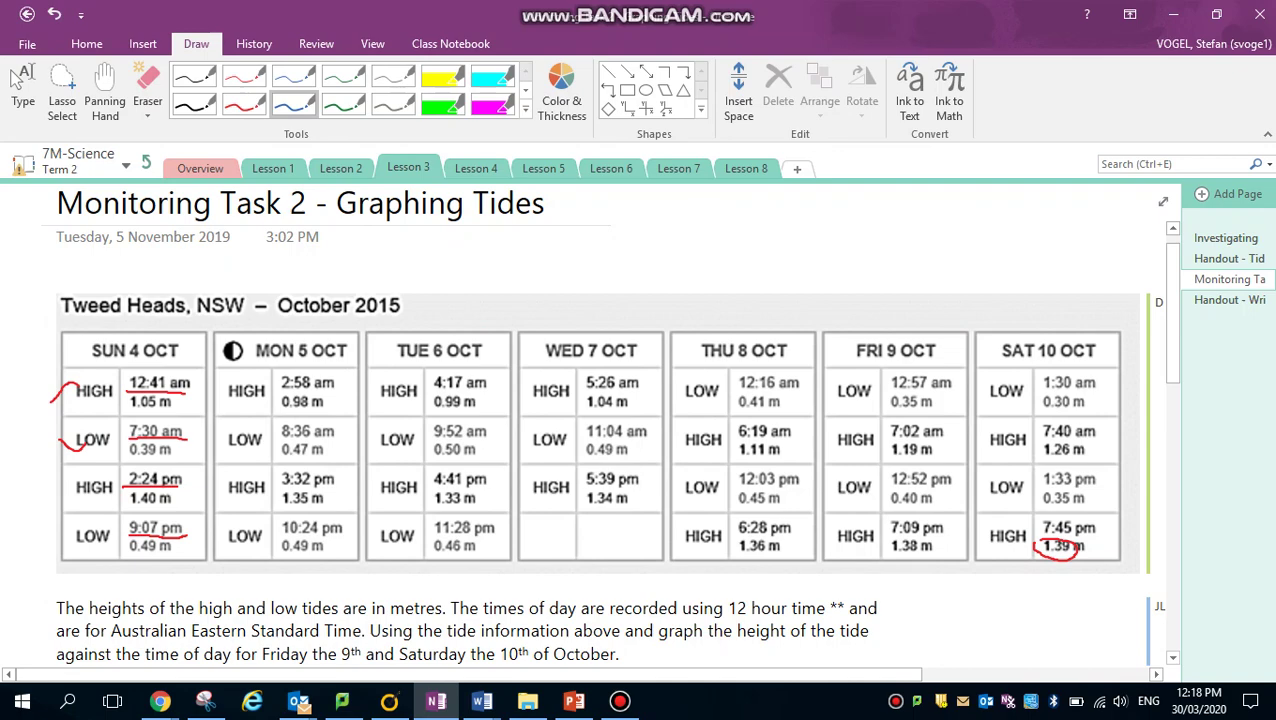
scroll(600, 420, down, 10)
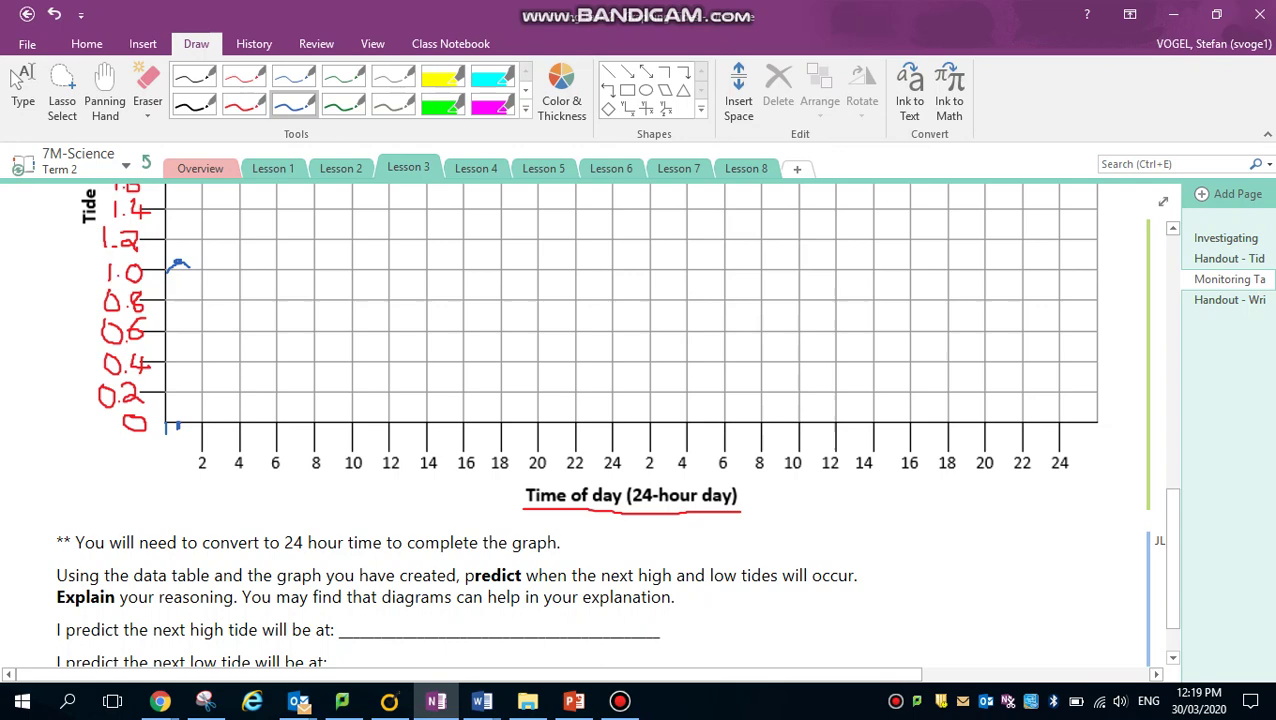
Step: Mark 7:30 on the time axis and plot the low point near 0.4 m in blue
scroll(600, 420, up, 10)
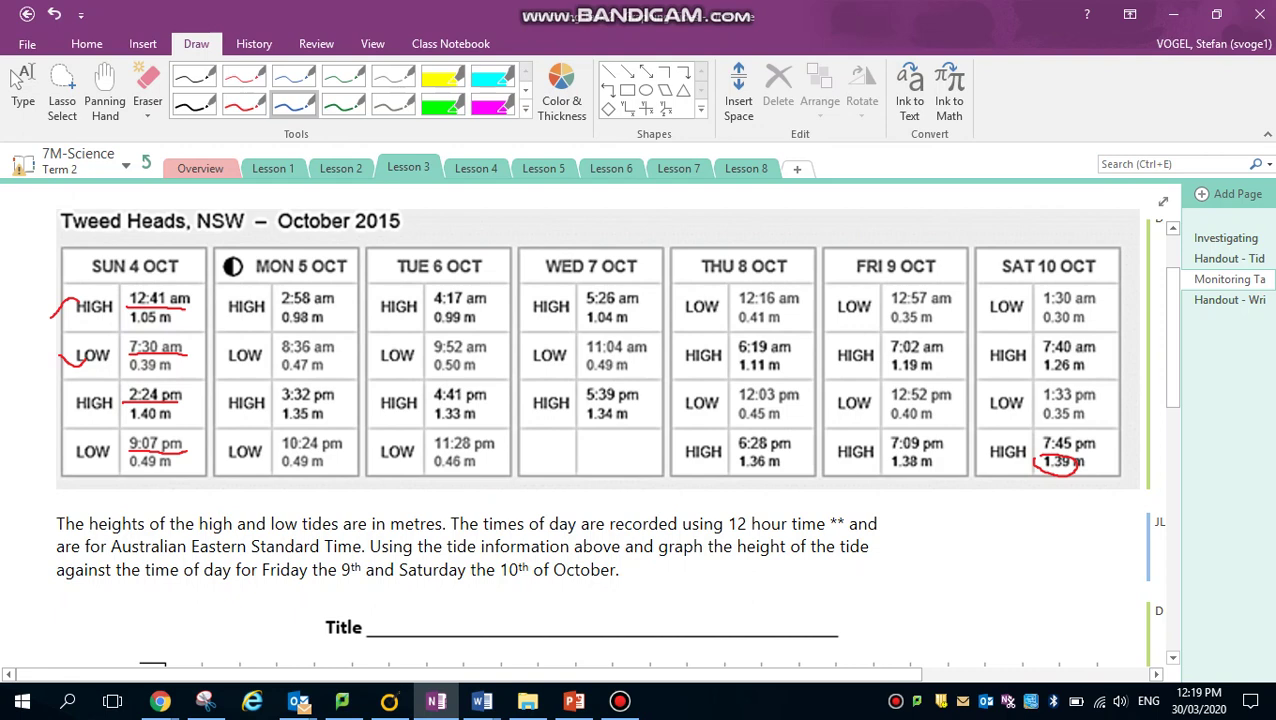
scroll(612, 424, down, 10)
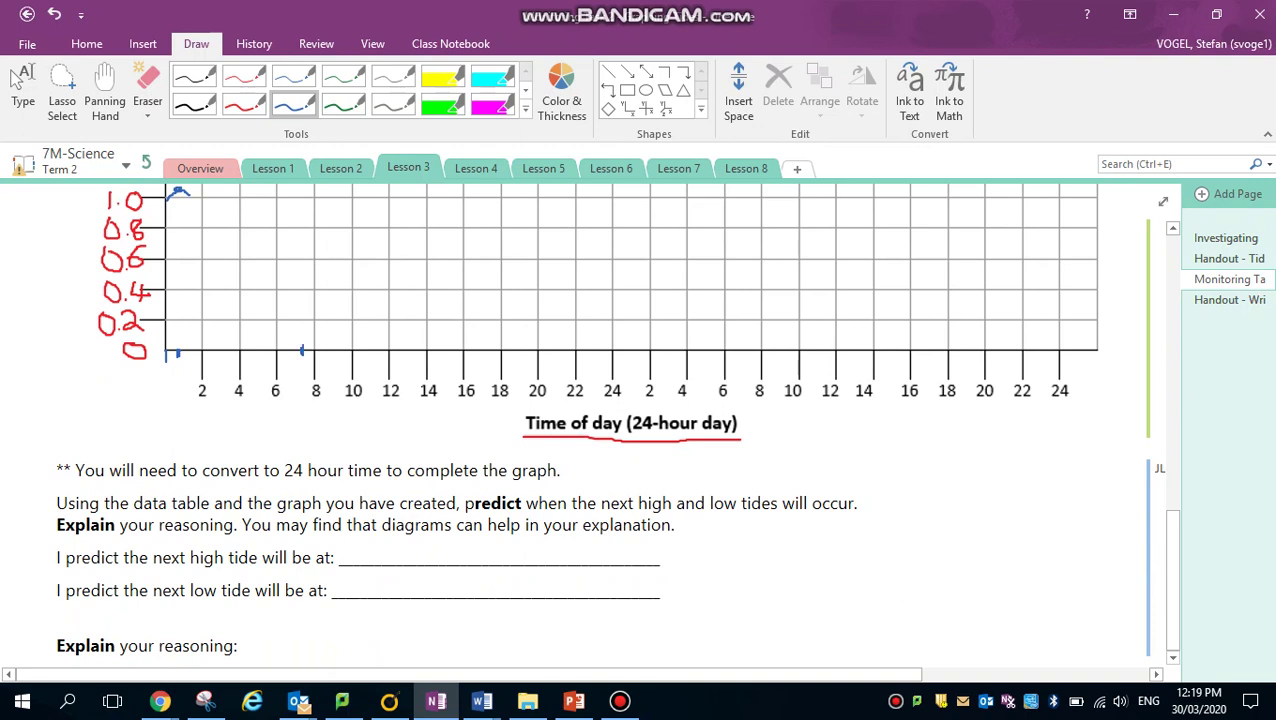
scroll(612, 424, up, 10)
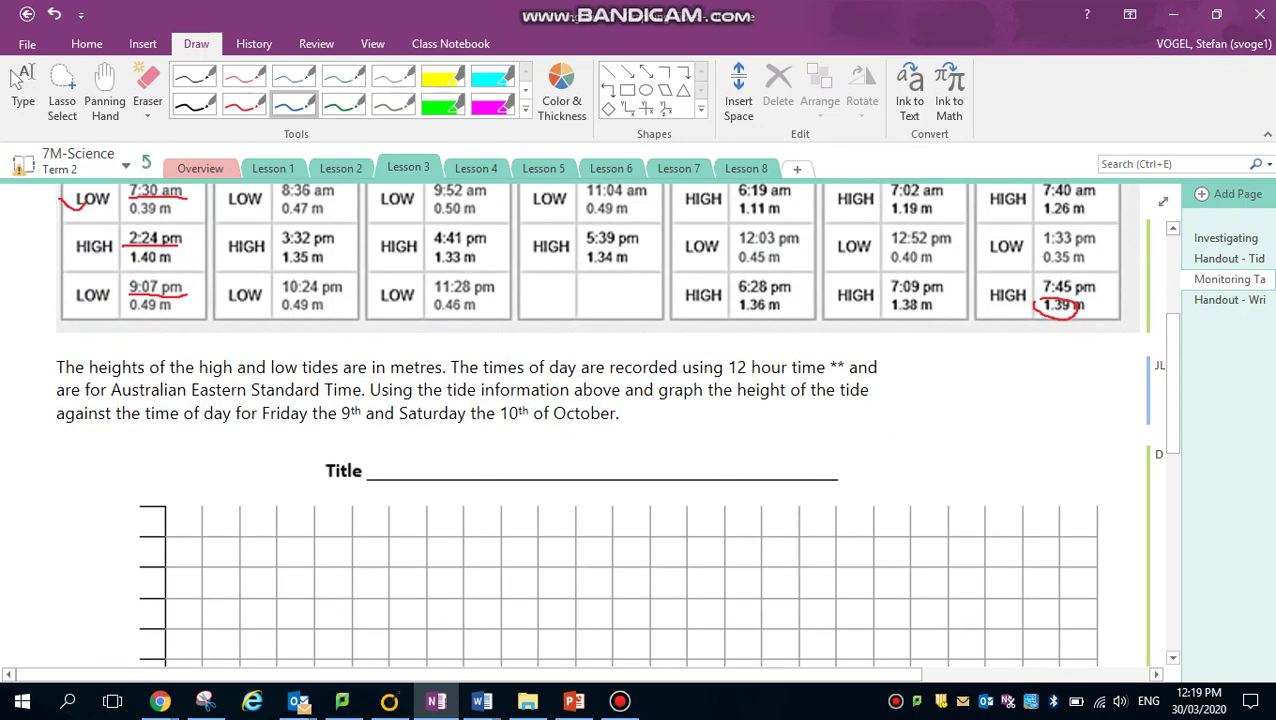
scroll(612, 424, down, 10)
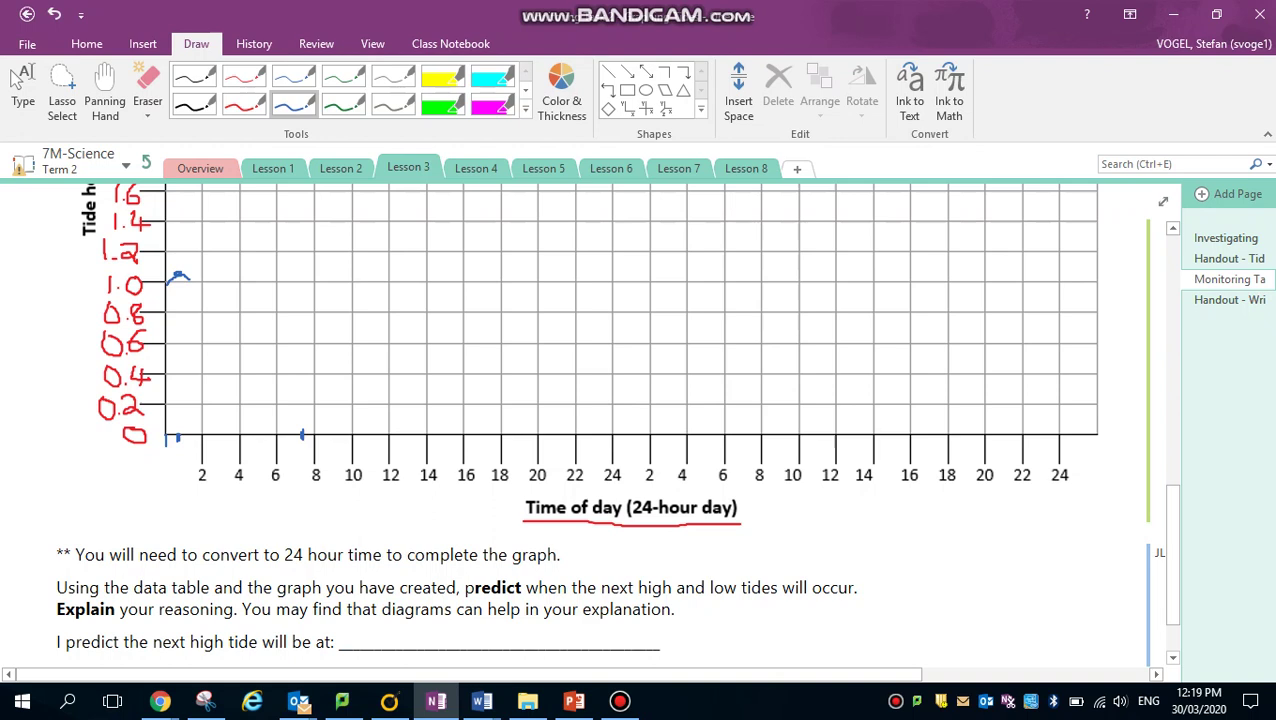
drag(302, 377, 302, 383)
Step: Draw the blue curve from the 1.0 peak down to the 7:30 trough, then up to 1.4 at 14:24
drag(188, 281, 282, 362)
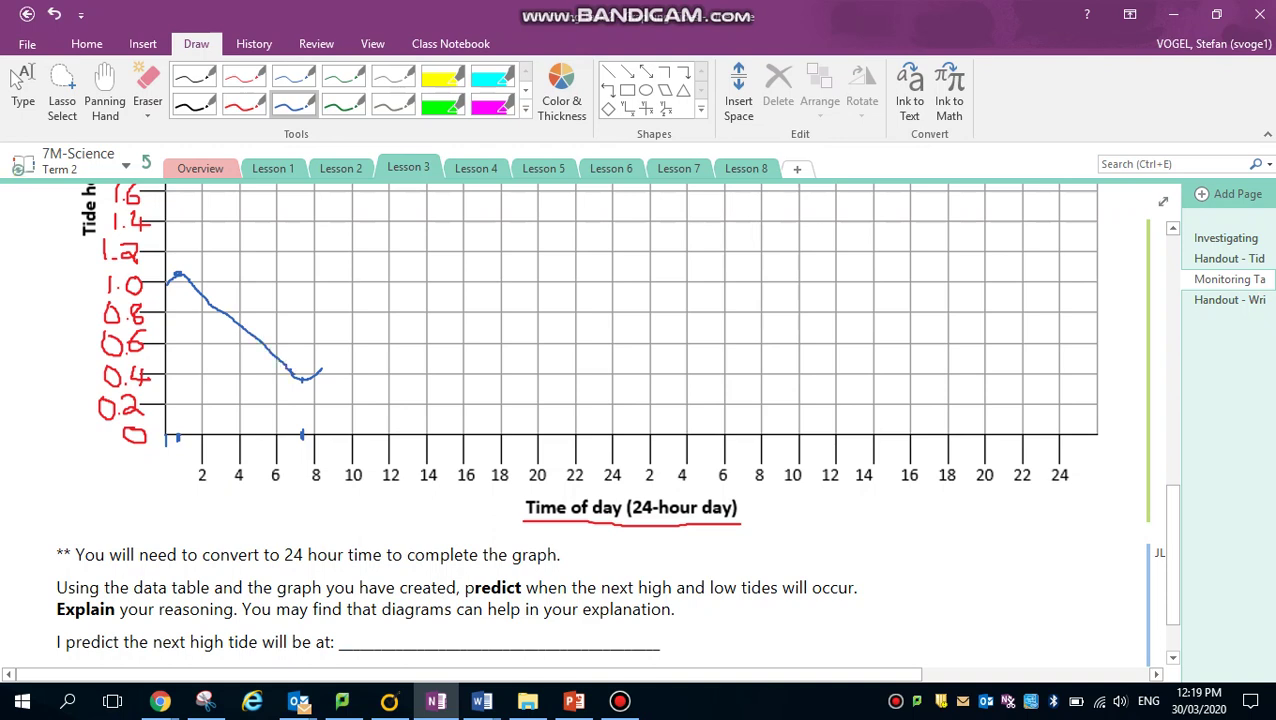
scroll(600, 420, up, 10)
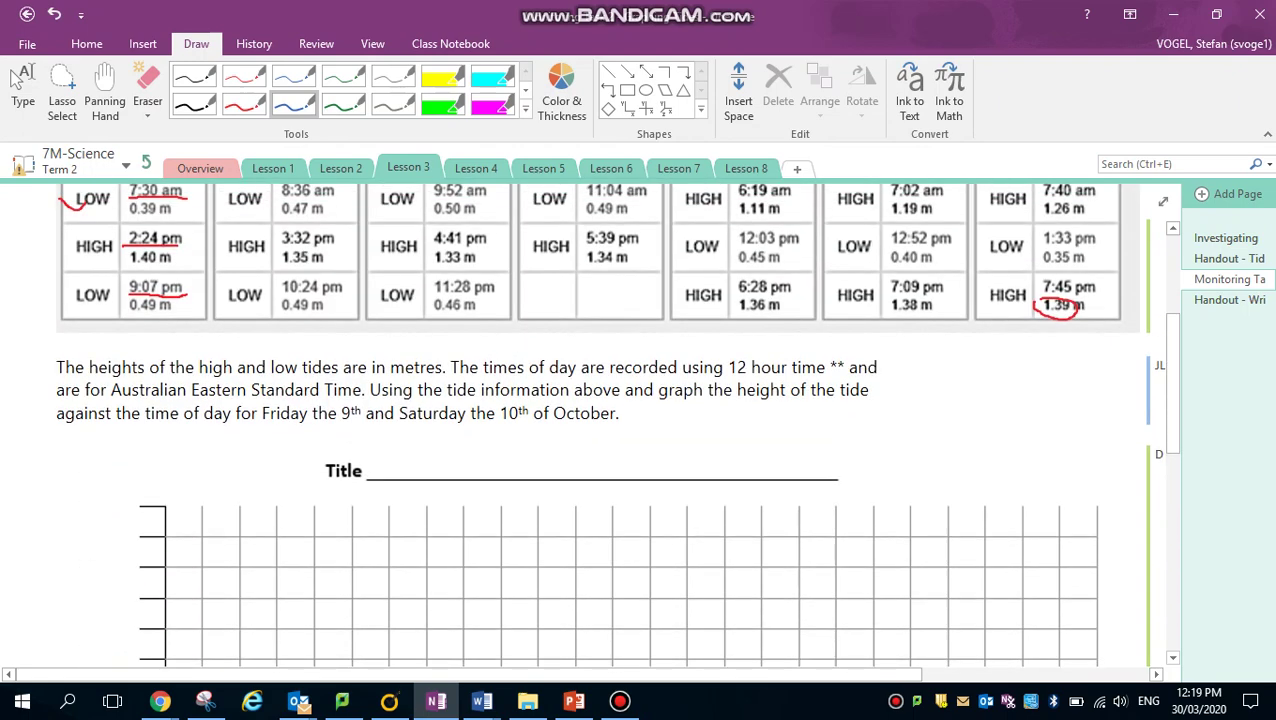
scroll(600, 420, up, 2)
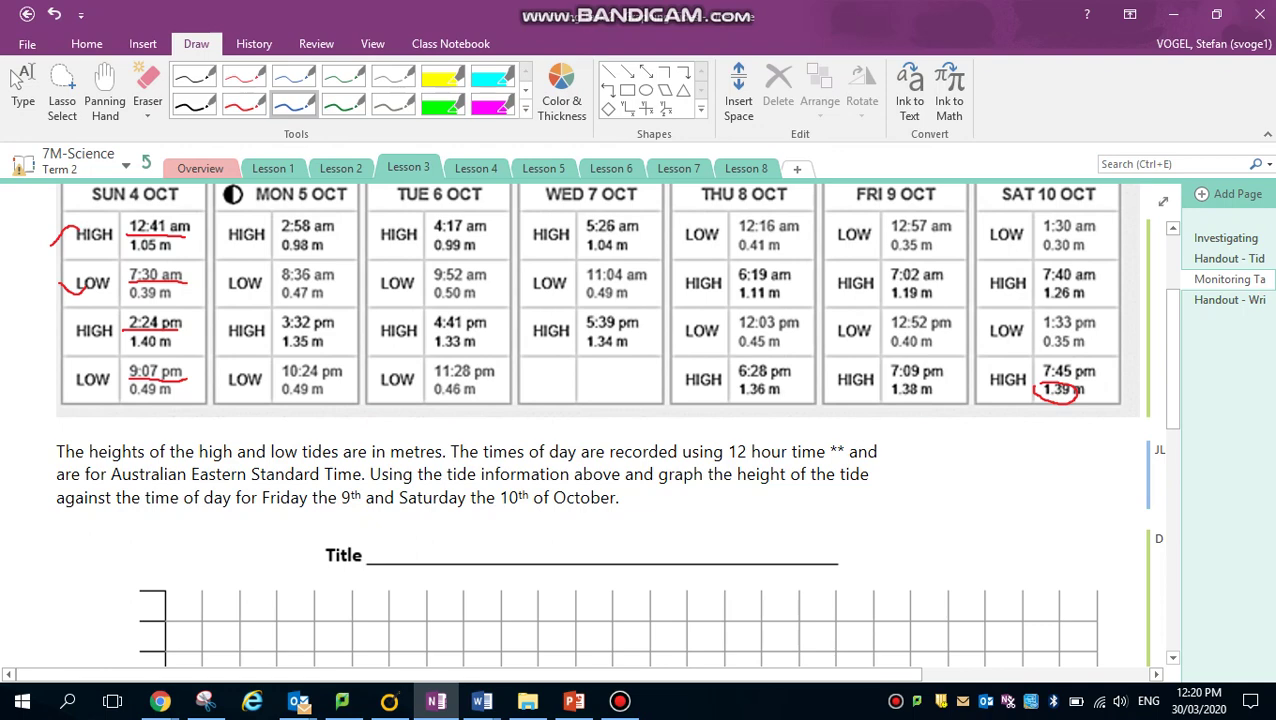
scroll(600, 420, down, 10)
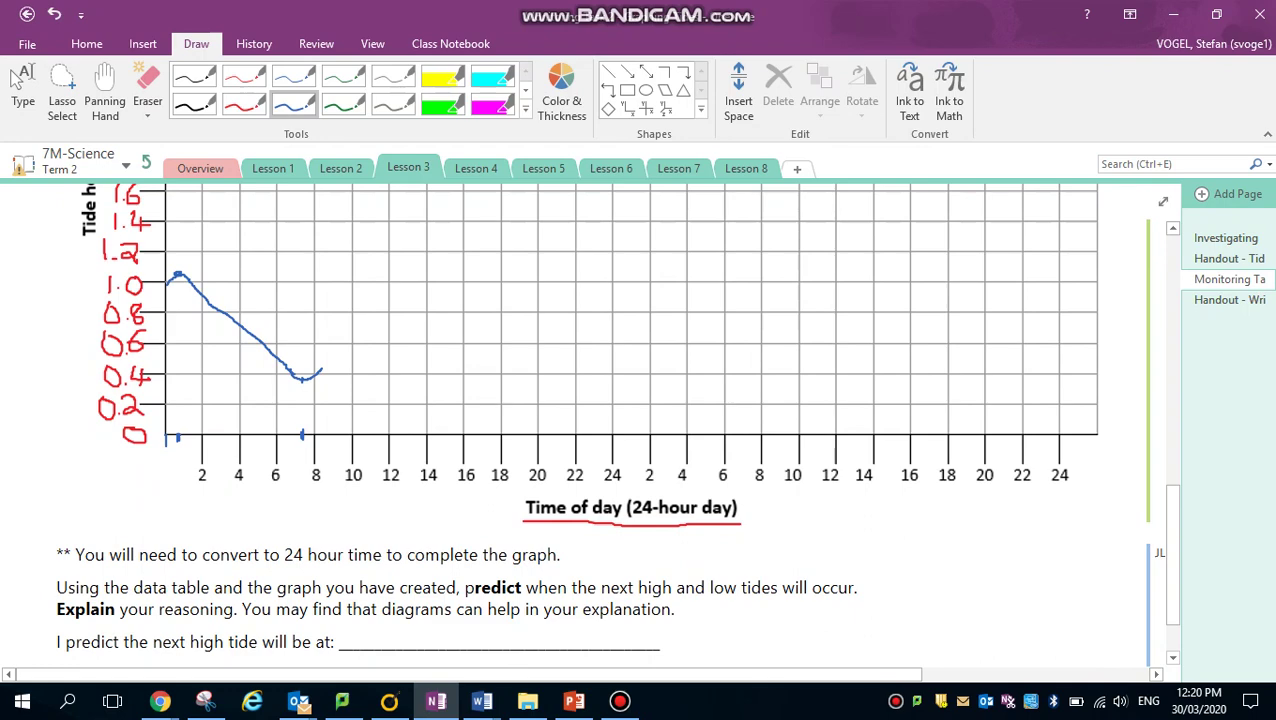
scroll(600, 420, up, 10)
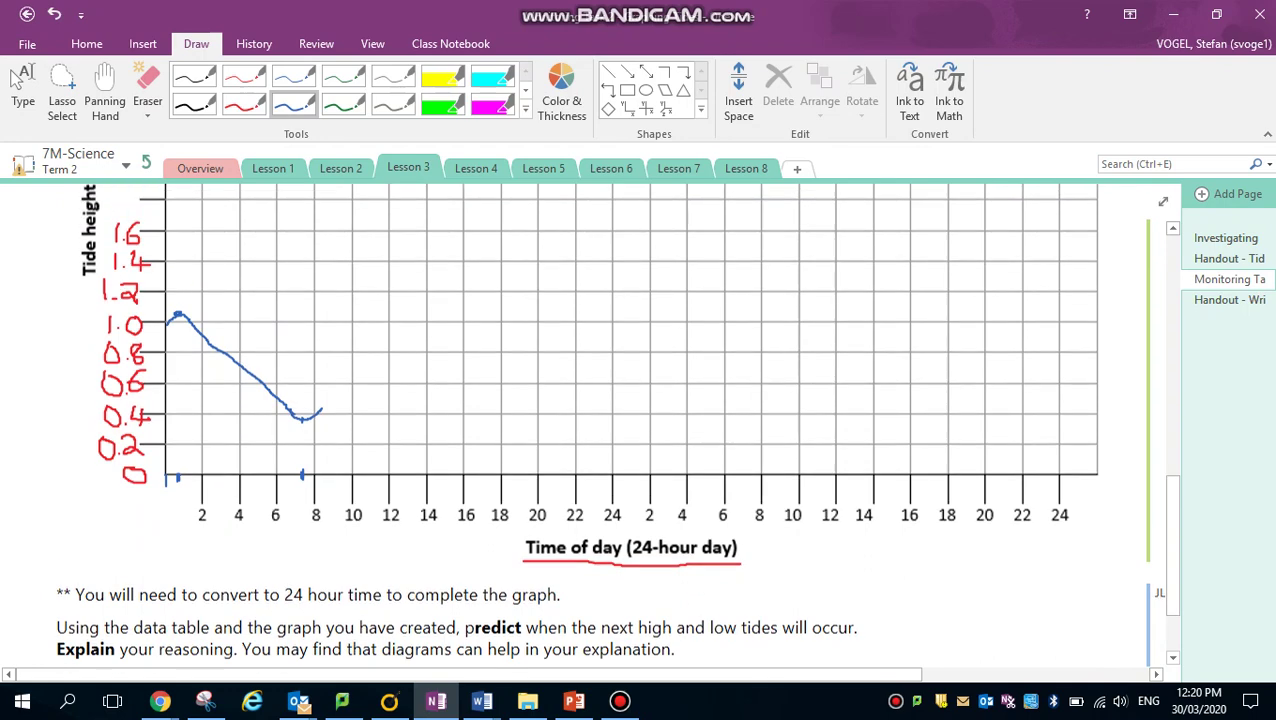
scroll(600, 420, down, 10)
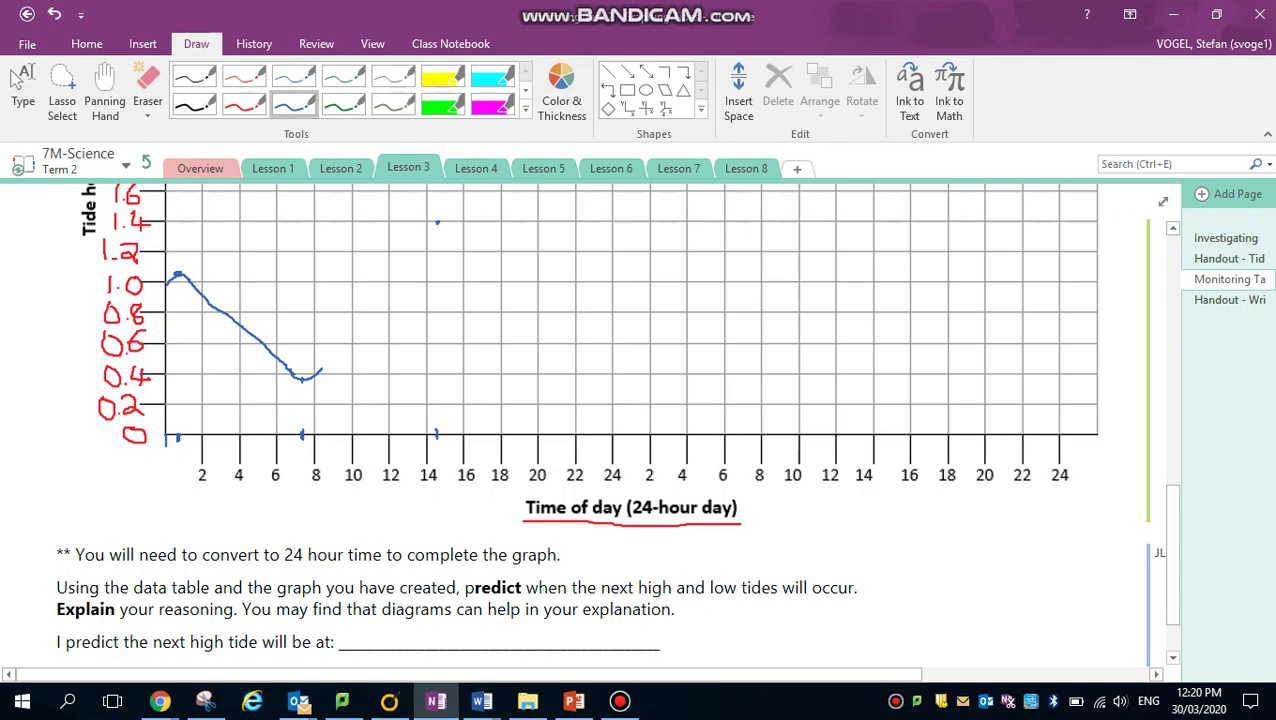
mouse_move(324, 365)
mouse_down()
mouse_move(426, 234)
mouse_move(447, 226)
mouse_up()
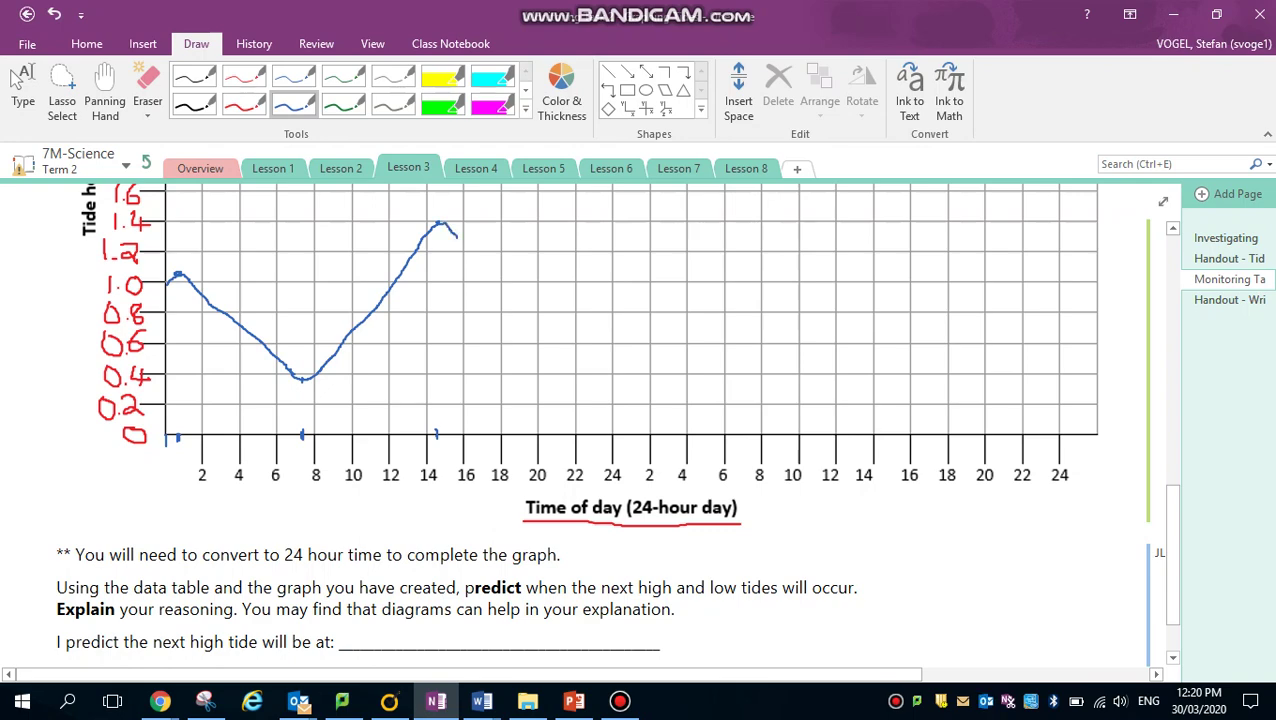
scroll(600, 420, up, 10)
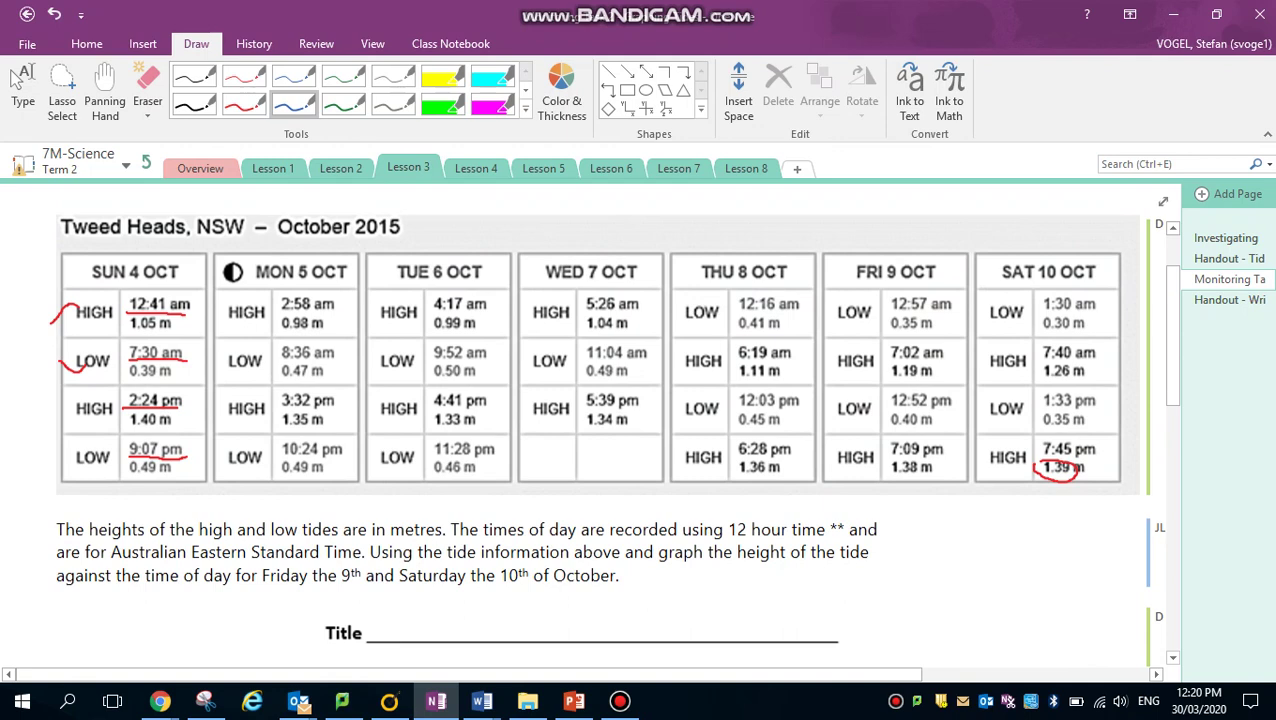
Step: Ink the blue curve from the 14:24 peak down to the 0.49 m low near 21:07
scroll(600, 420, up, 1)
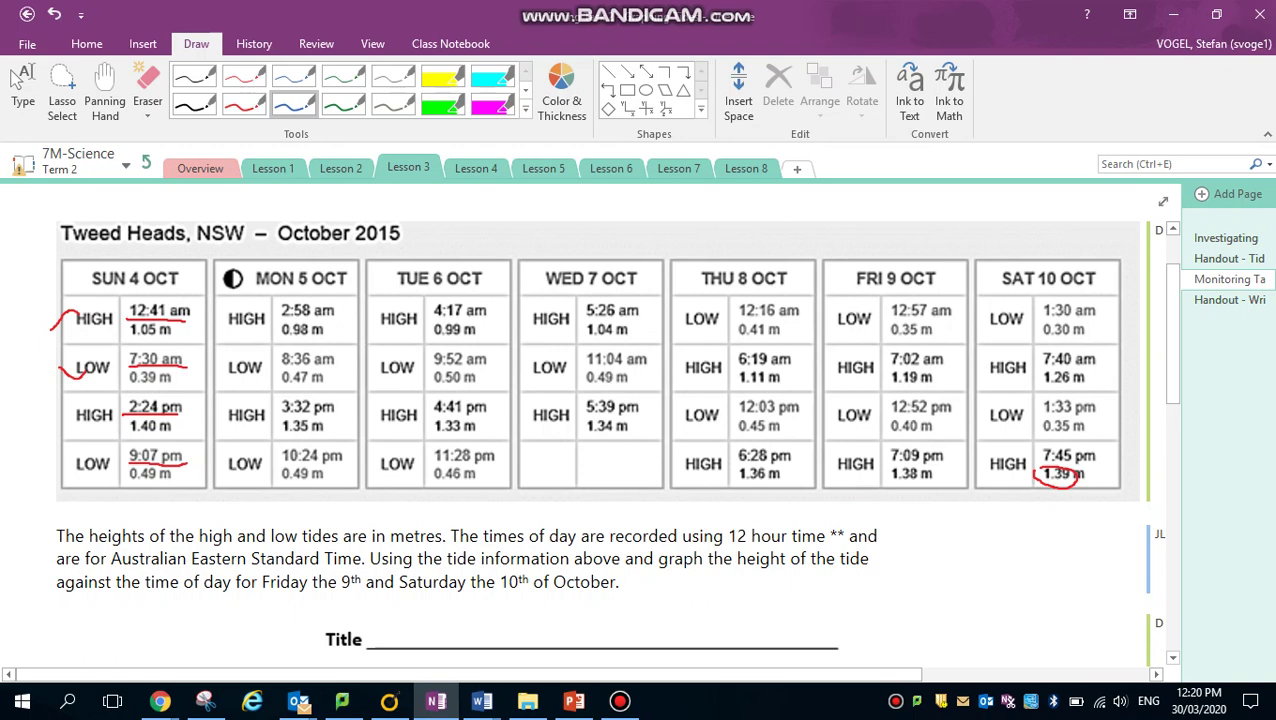
scroll(600, 430, down, 7)
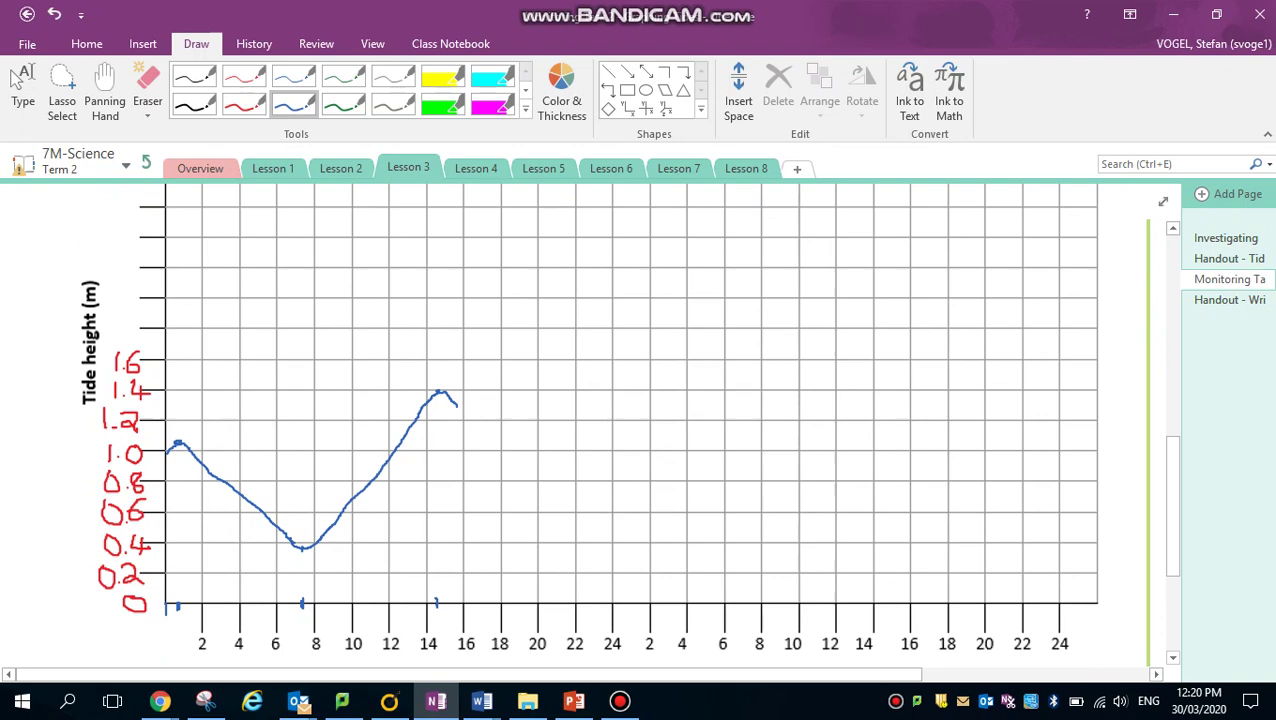
scroll(600, 430, down, 3)
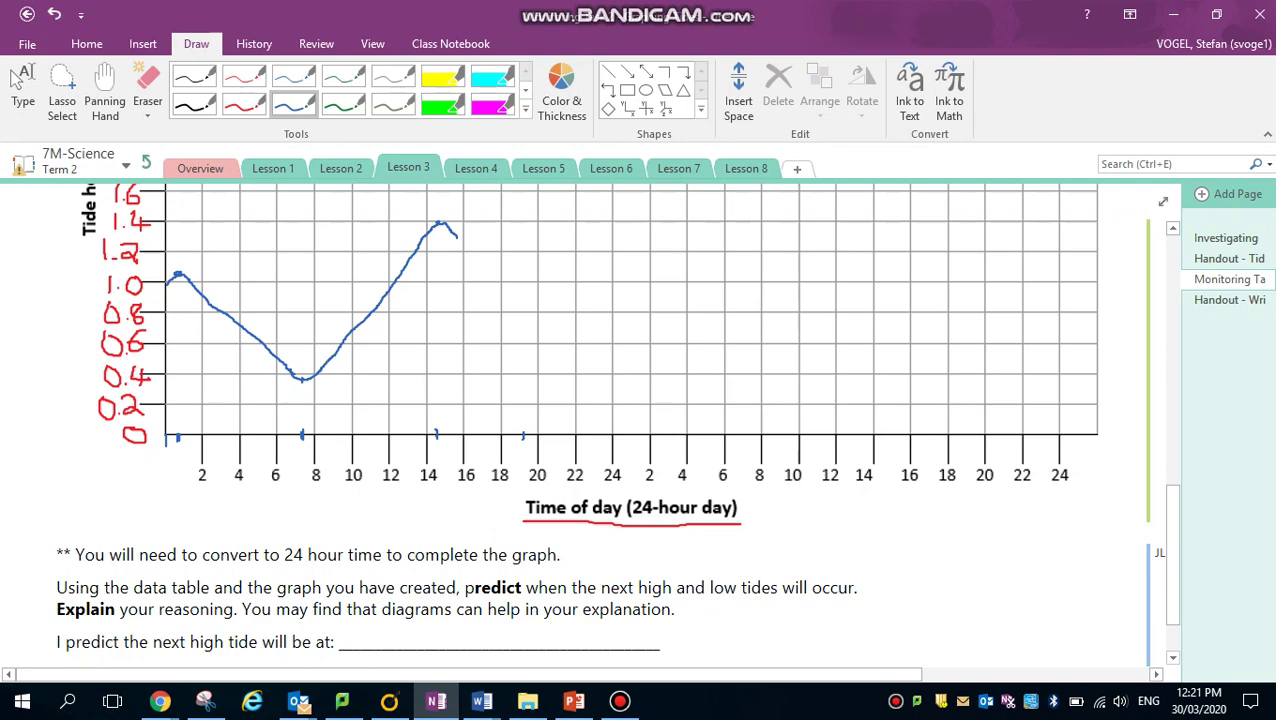
scroll(600, 430, up, 8)
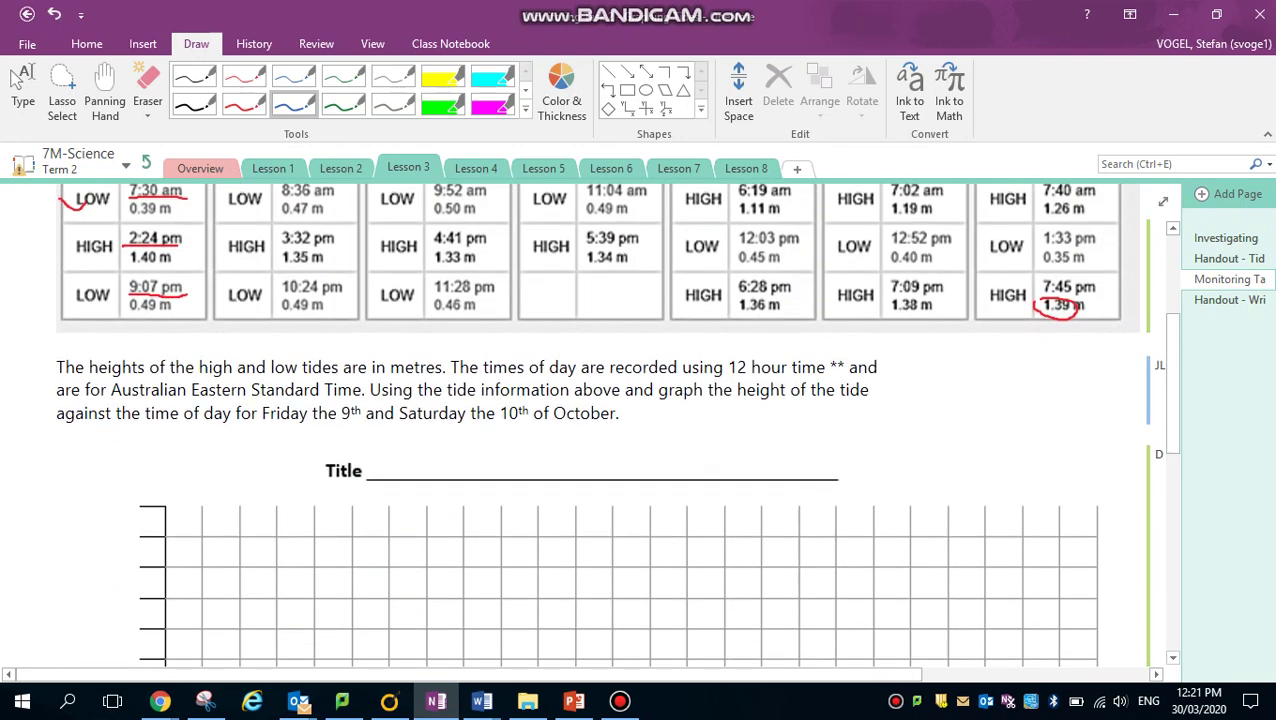
scroll(600, 420, down, 7)
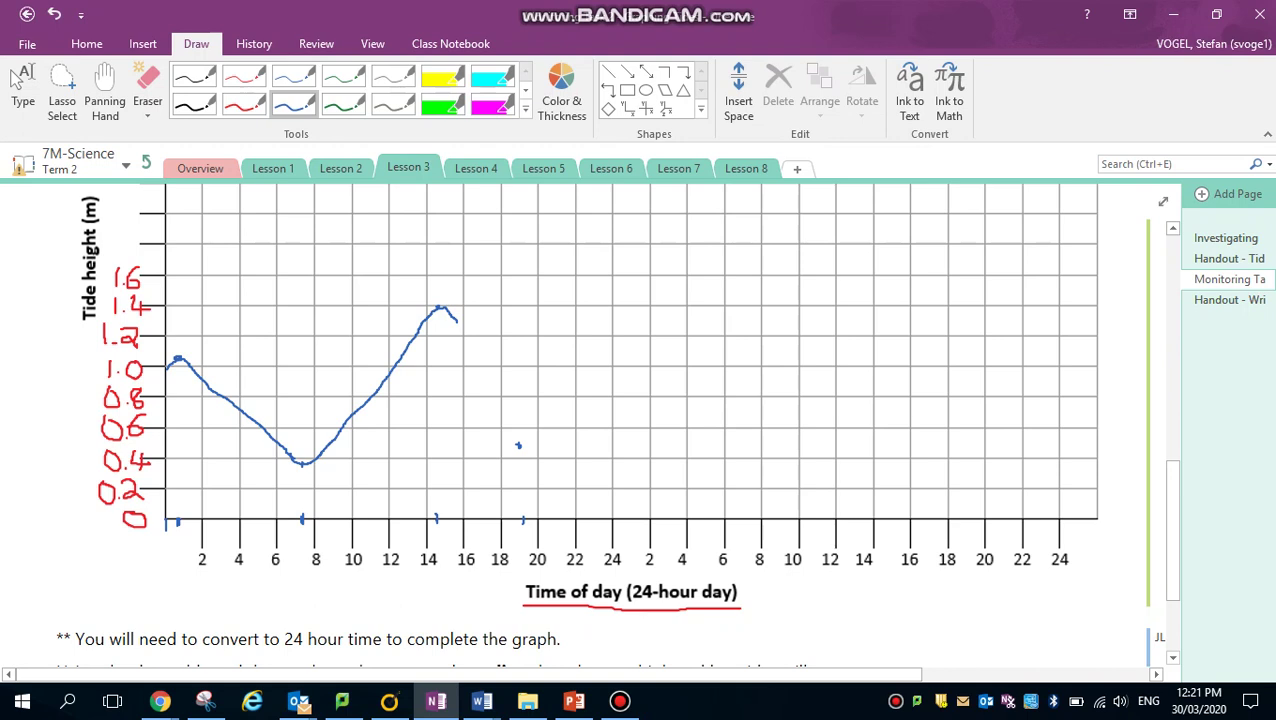
drag(457, 321, 508, 437)
scroll(630, 425, up, 2)
scroll(609, 424, up, 7)
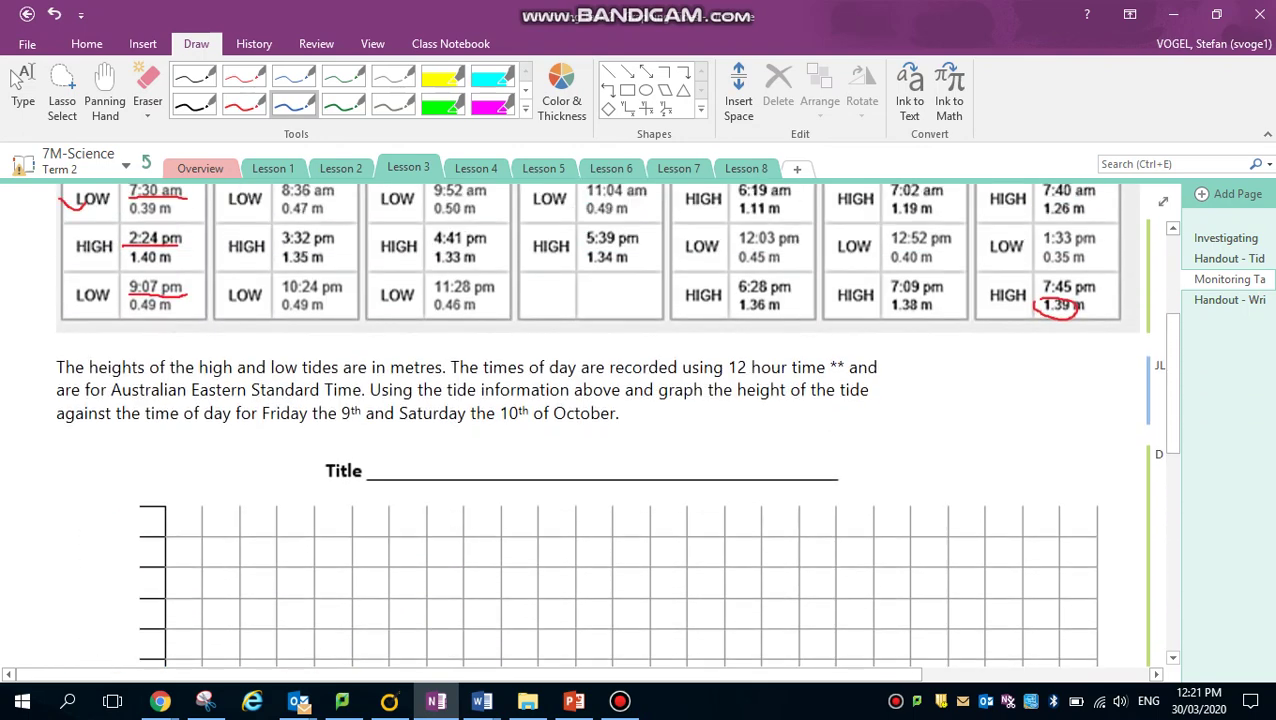
Step: Underline Monday's 2:58 am, 8:36 am and 3:32 pm times in red and write 20 over 10:24 pm
click(244, 102)
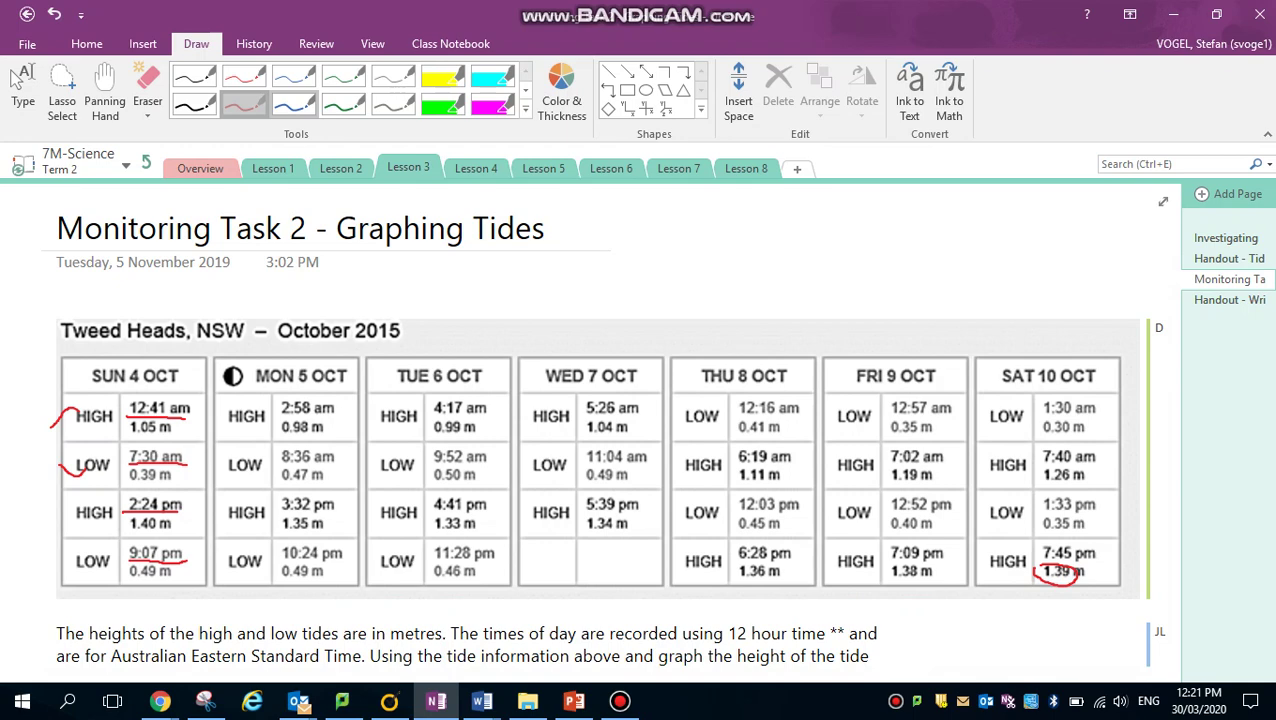
drag(272, 416, 336, 422)
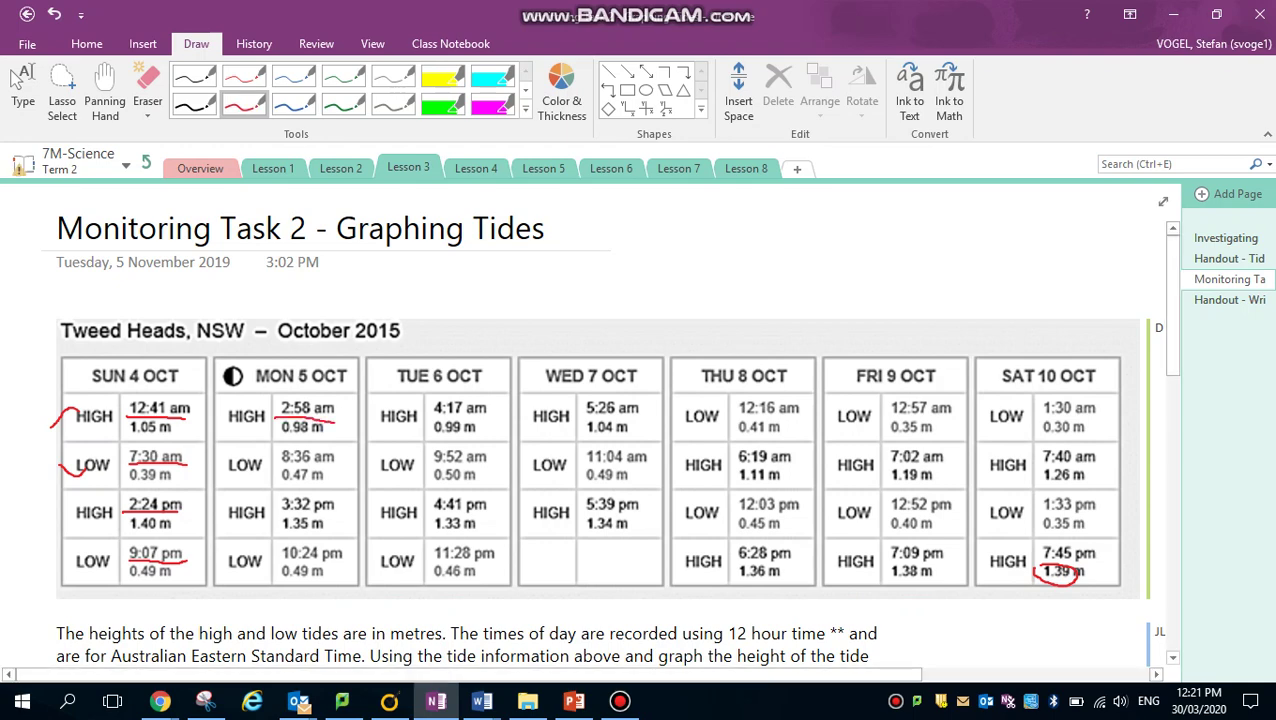
drag(275, 462, 332, 468)
drag(256, 511, 334, 511)
mouse_move(277, 545)
mouse_down()
mouse_move(286, 559)
mouse_move(288, 548)
mouse_up()
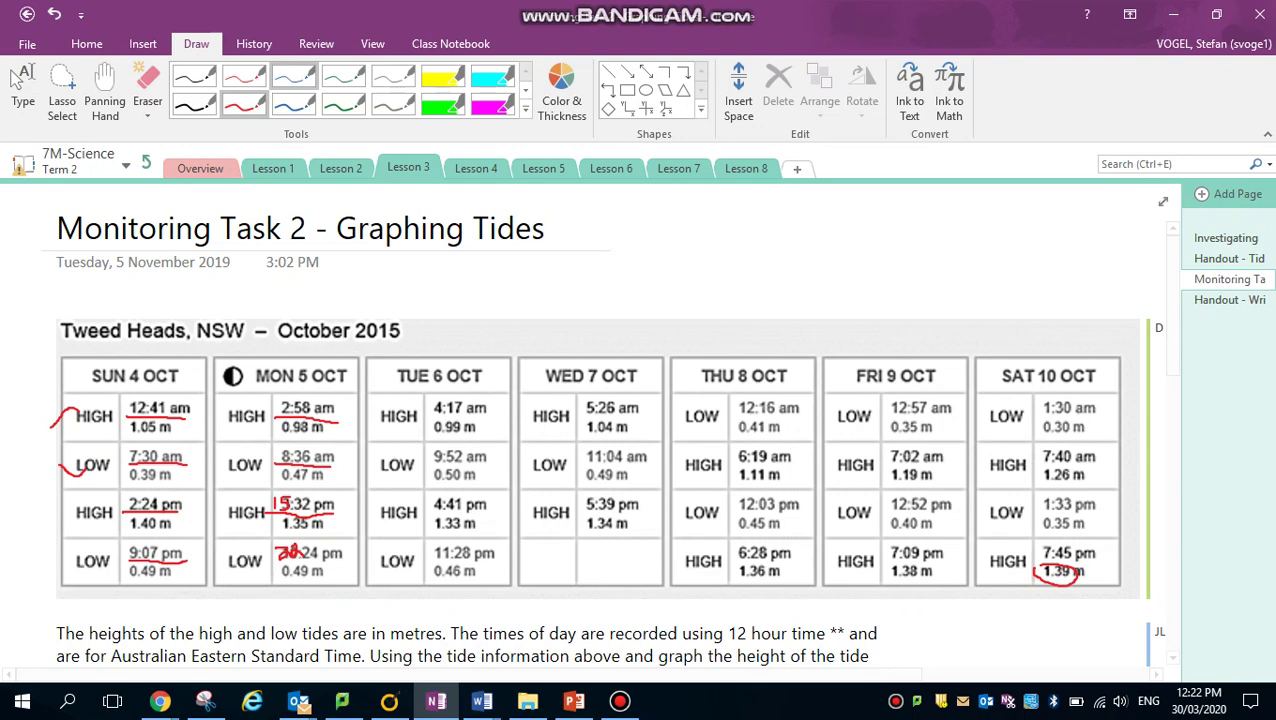
Step: Switch back to the blue pen and move down to the graph
click(293, 104)
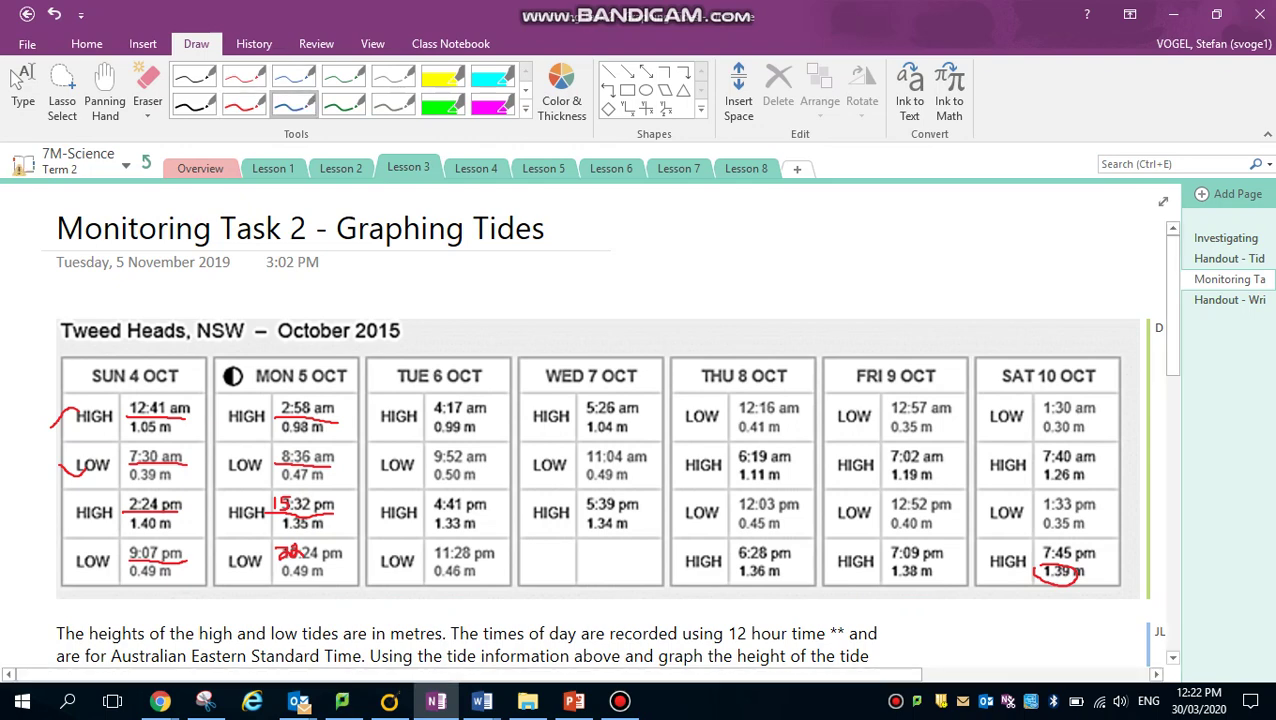
scroll(600, 420, down, 2)
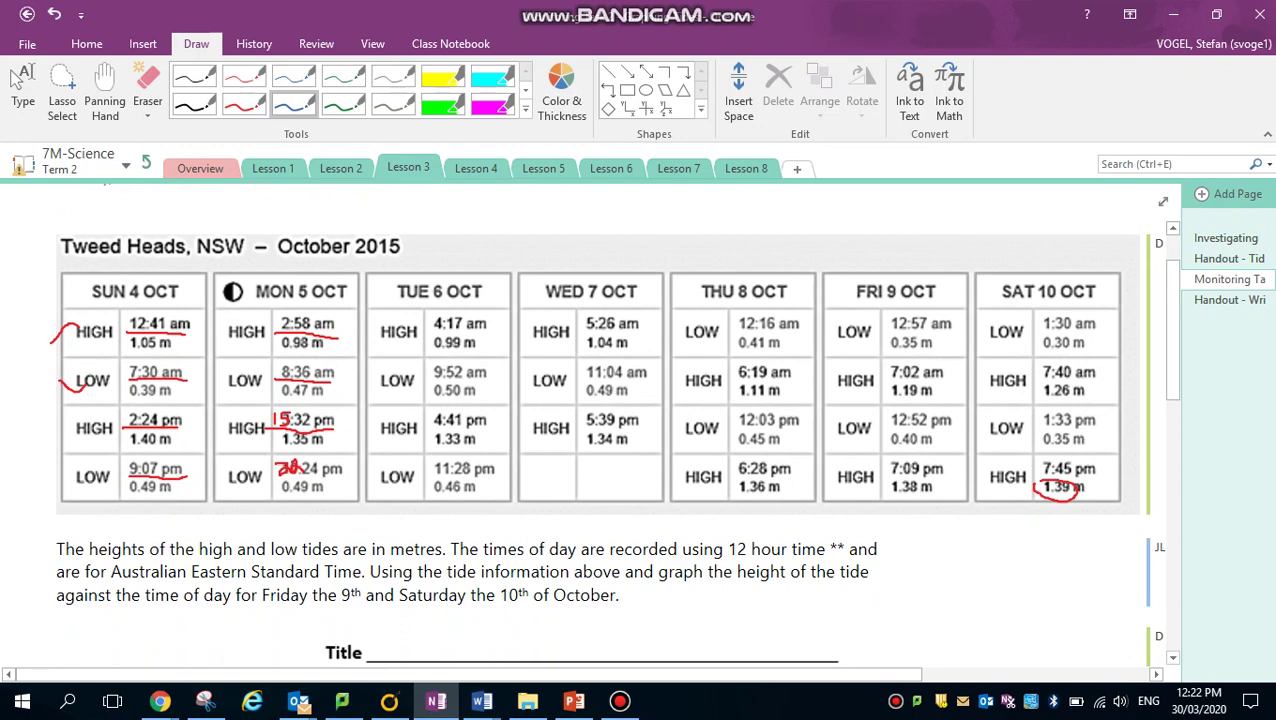
scroll(600, 420, down, 10)
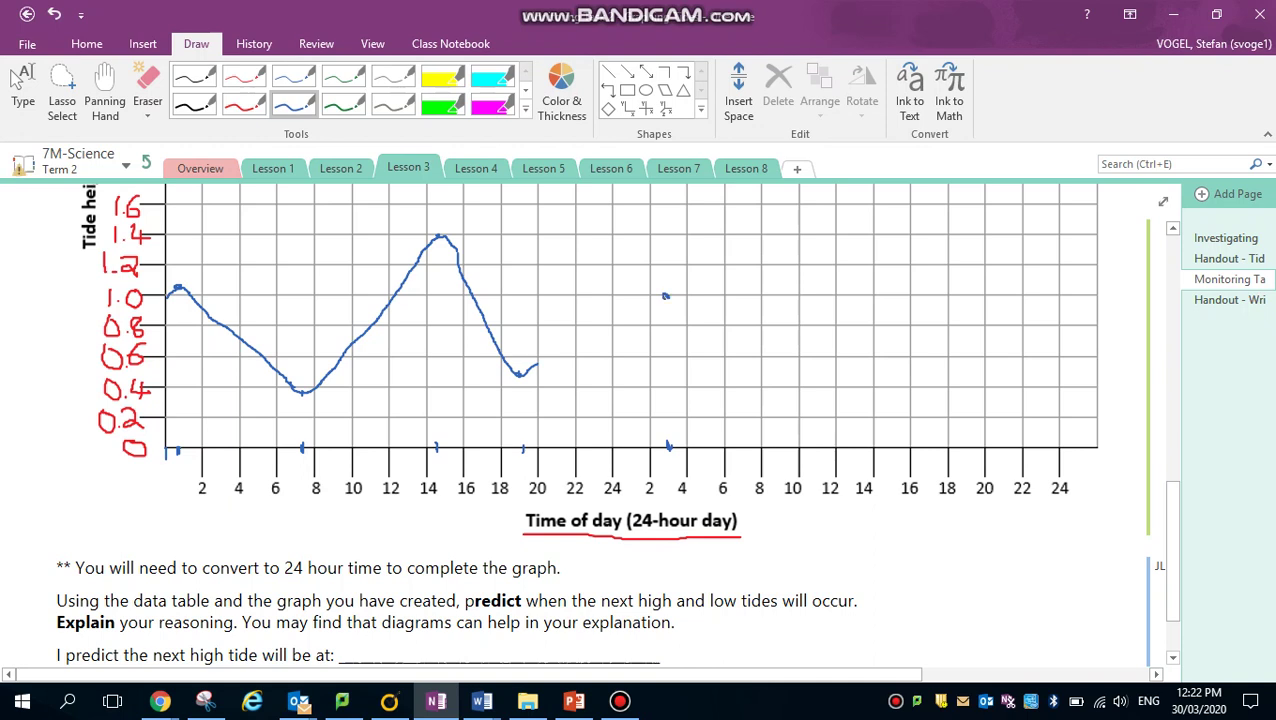
Step: Draw the tide curve from Sunday night's low up to Monday's 2:58 am high at about 0.98 m
drag(520, 376, 652, 301)
scroll(600, 420, up, 5)
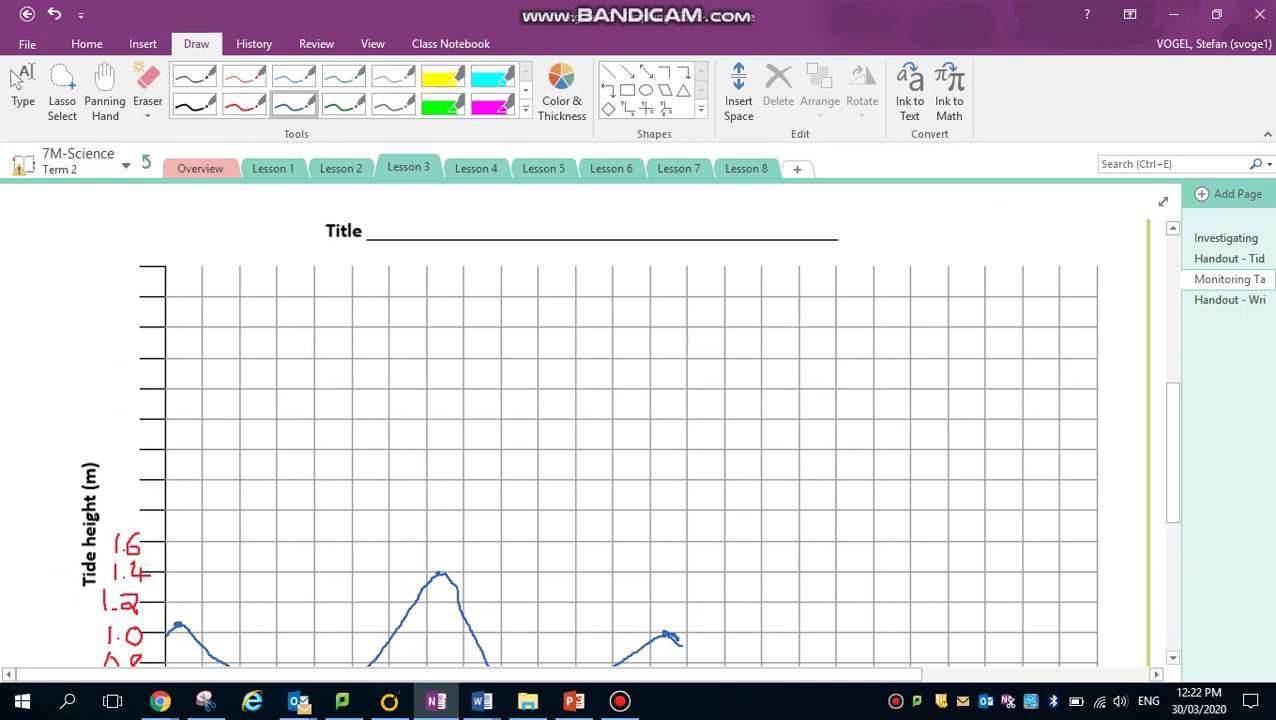
scroll(600, 420, up, 5)
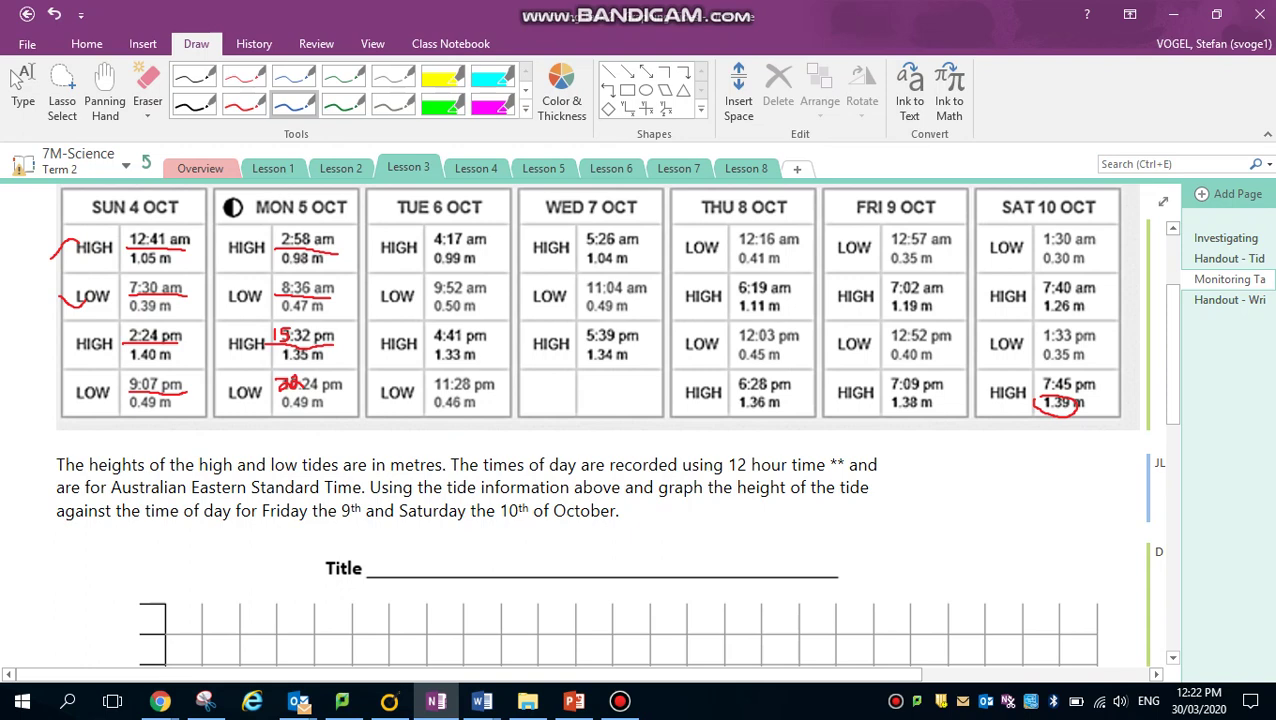
Step: Underline Friday the 9th and circle the FRI 9 OCT and SAT 10 OCT table columns
drag(263, 522, 597, 522)
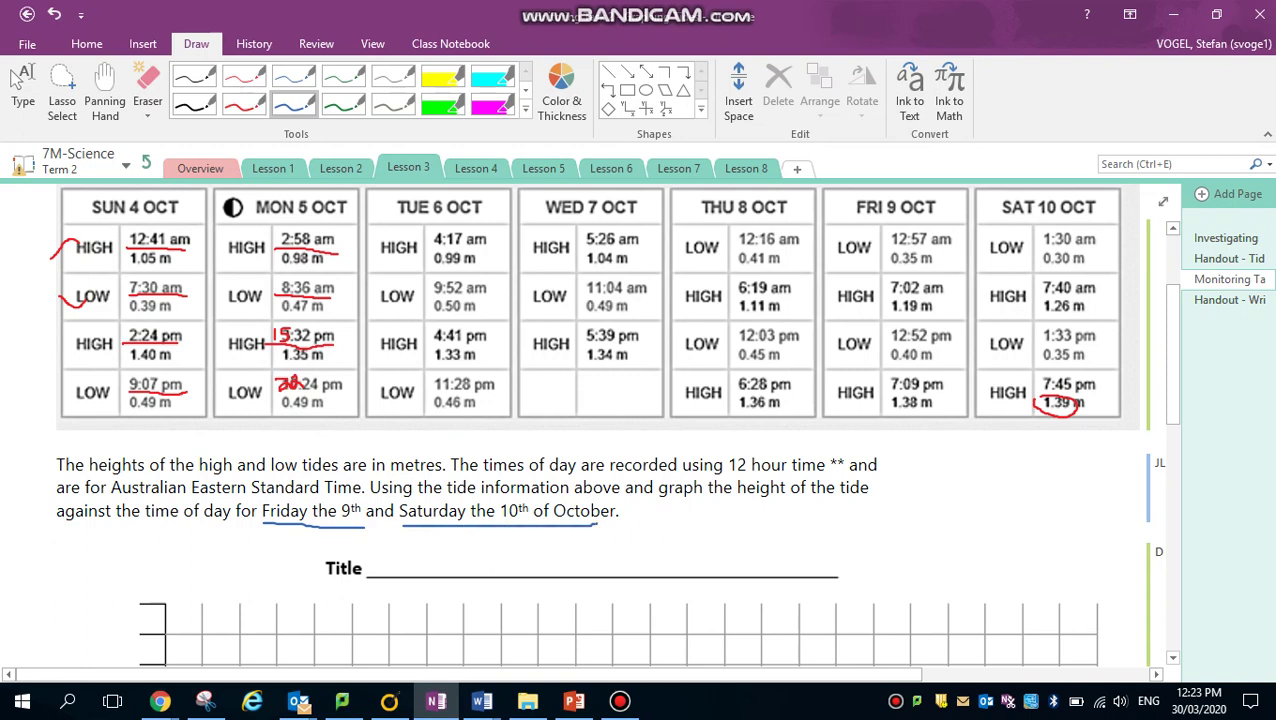
mouse_move(852, 190)
mouse_down()
mouse_move(825, 204)
mouse_move(789, 291)
mouse_move(837, 410)
mouse_move(920, 432)
mouse_move(1102, 408)
mouse_move(1116, 255)
mouse_move(1089, 207)
mouse_move(856, 189)
mouse_up()
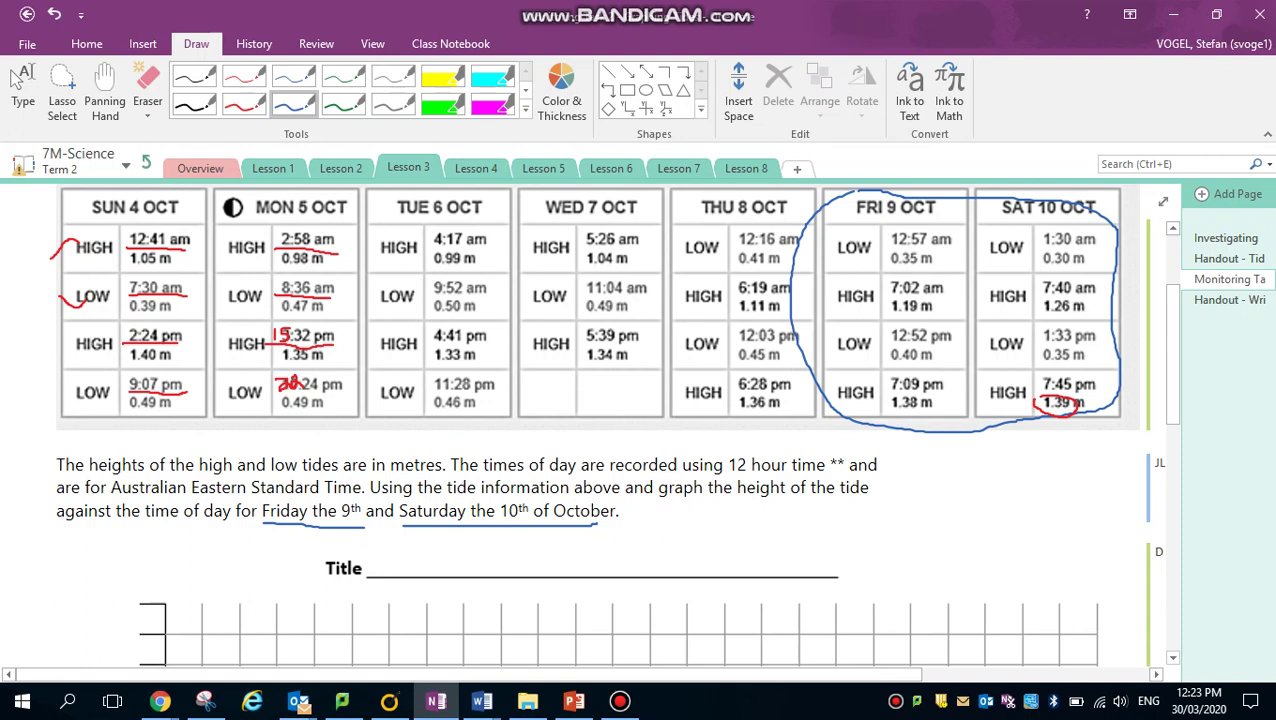
scroll(600, 420, up, 2)
Step: Handwrite 'Tweeds' in blue ink on the graph's Title line
scroll(600, 420, down, 2)
scroll(600, 420, up, 2)
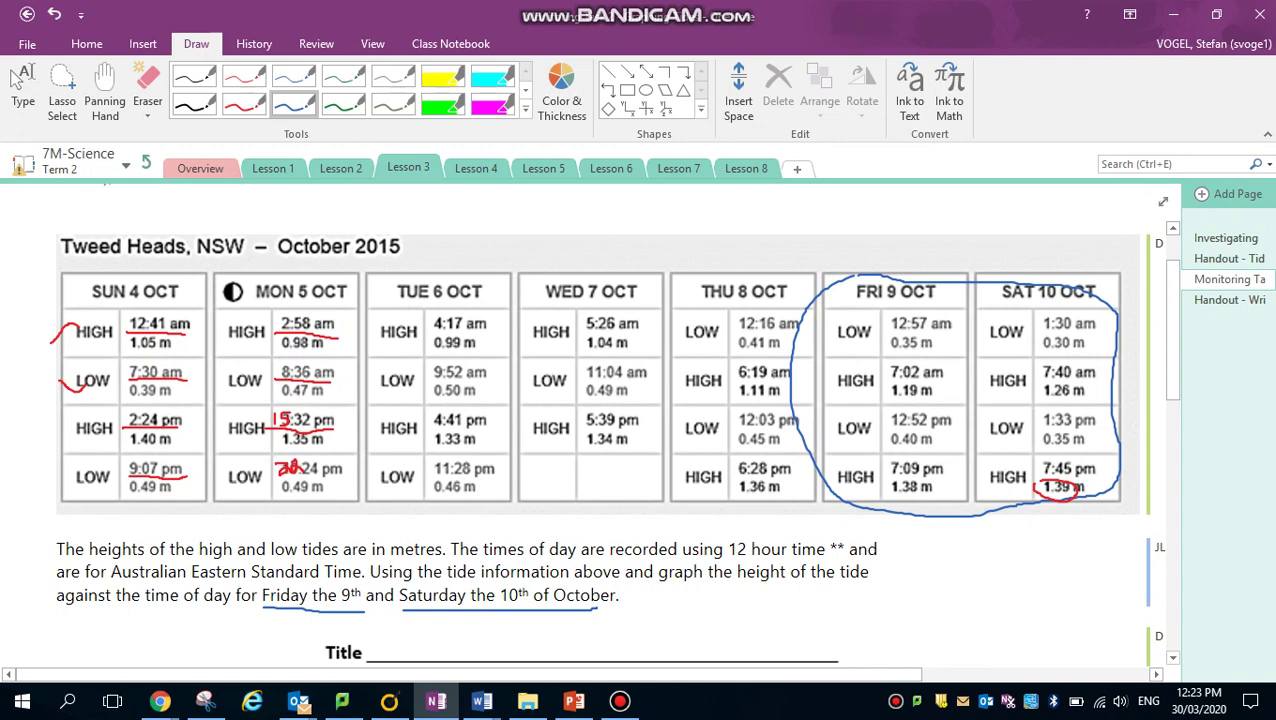
mouse_move(372, 633)
mouse_down()
mouse_move(400, 634)
mouse_move(387, 655)
mouse_move(433, 645)
mouse_move(442, 658)
mouse_move(457, 647)
mouse_move(470, 657)
mouse_move(476, 635)
mouse_move(481, 657)
mouse_up()
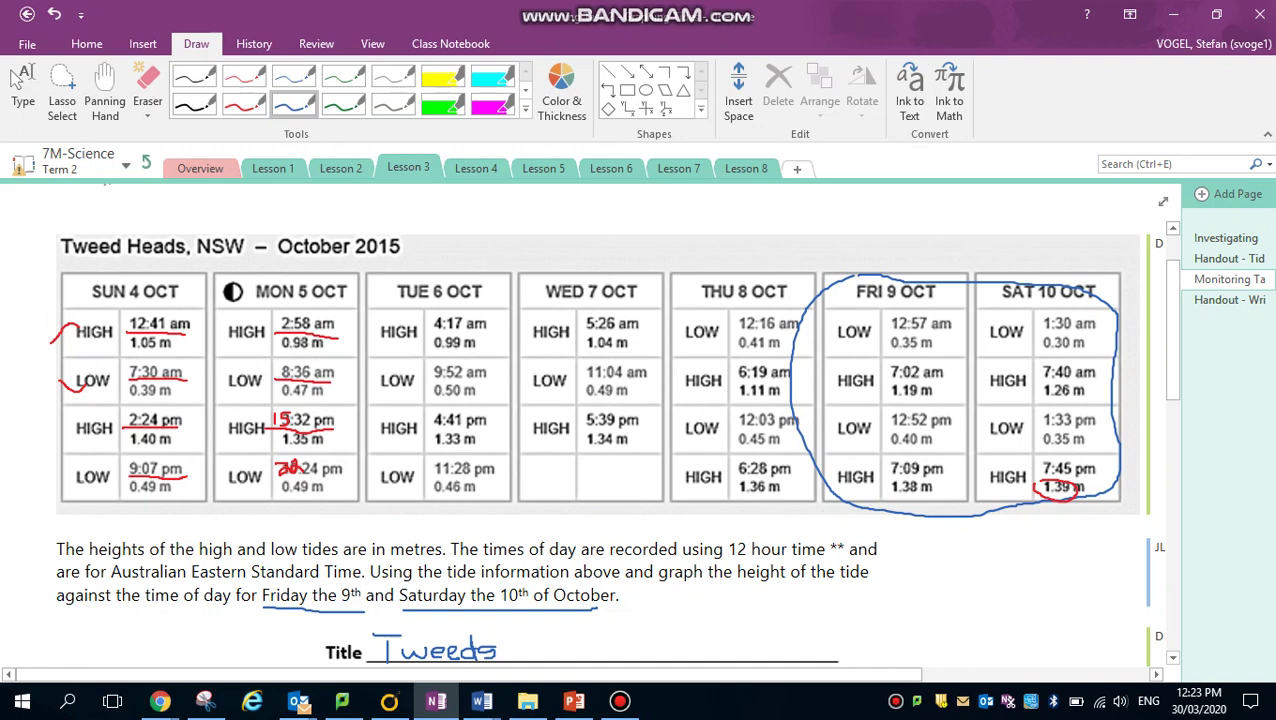
Step: Handwrite 'Heads Tides 4/10/15 – 5/10/15' after 'Tweeds' on the Title line in blue ink
mouse_move(509, 628)
mouse_down()
mouse_move(509, 659)
mouse_move(525, 646)
mouse_move(524, 658)
mouse_move(595, 658)
mouse_move(617, 642)
mouse_move(600, 658)
mouse_up()
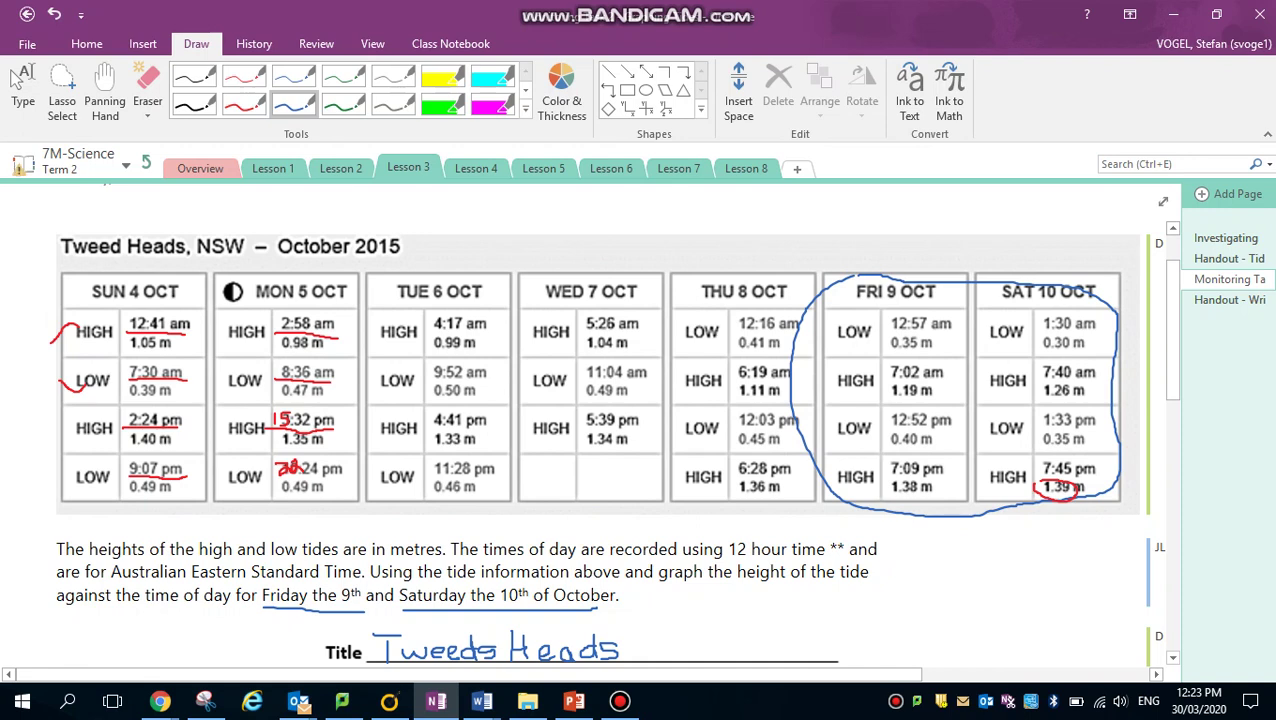
mouse_move(632, 631)
mouse_down()
mouse_move(686, 654)
mouse_move(683, 636)
mouse_move(707, 659)
mouse_up()
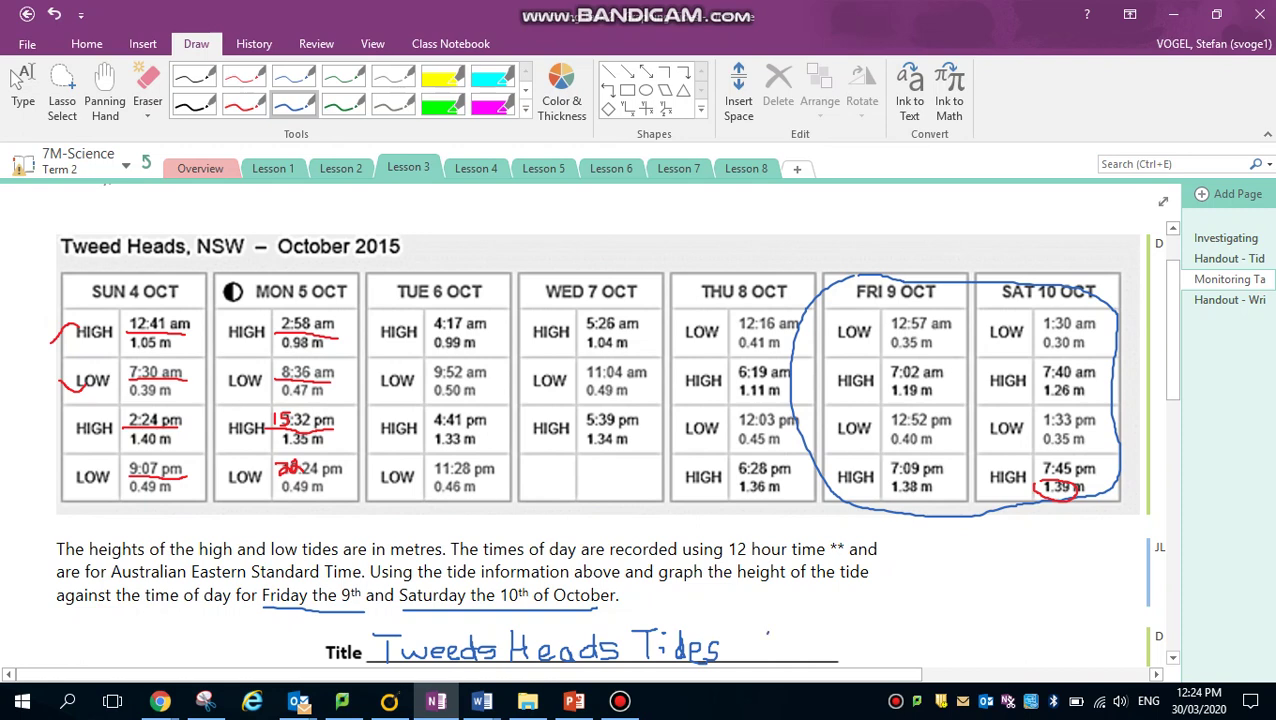
mouse_move(768, 632)
mouse_down()
mouse_move(784, 647)
mouse_move(770, 658)
mouse_up()
mouse_move(797, 615)
mouse_down()
mouse_move(781, 665)
mouse_move(797, 639)
mouse_move(795, 663)
mouse_move(812, 643)
mouse_move(823, 658)
mouse_move(839, 629)
mouse_move(831, 658)
mouse_move(835, 645)
mouse_move(845, 662)
mouse_move(862, 639)
mouse_move(851, 660)
mouse_move(931, 638)
mouse_move(886, 656)
mouse_up()
mouse_move(937, 617)
mouse_down()
mouse_move(939, 661)
mouse_move(954, 637)
mouse_move(979, 665)
mouse_up()
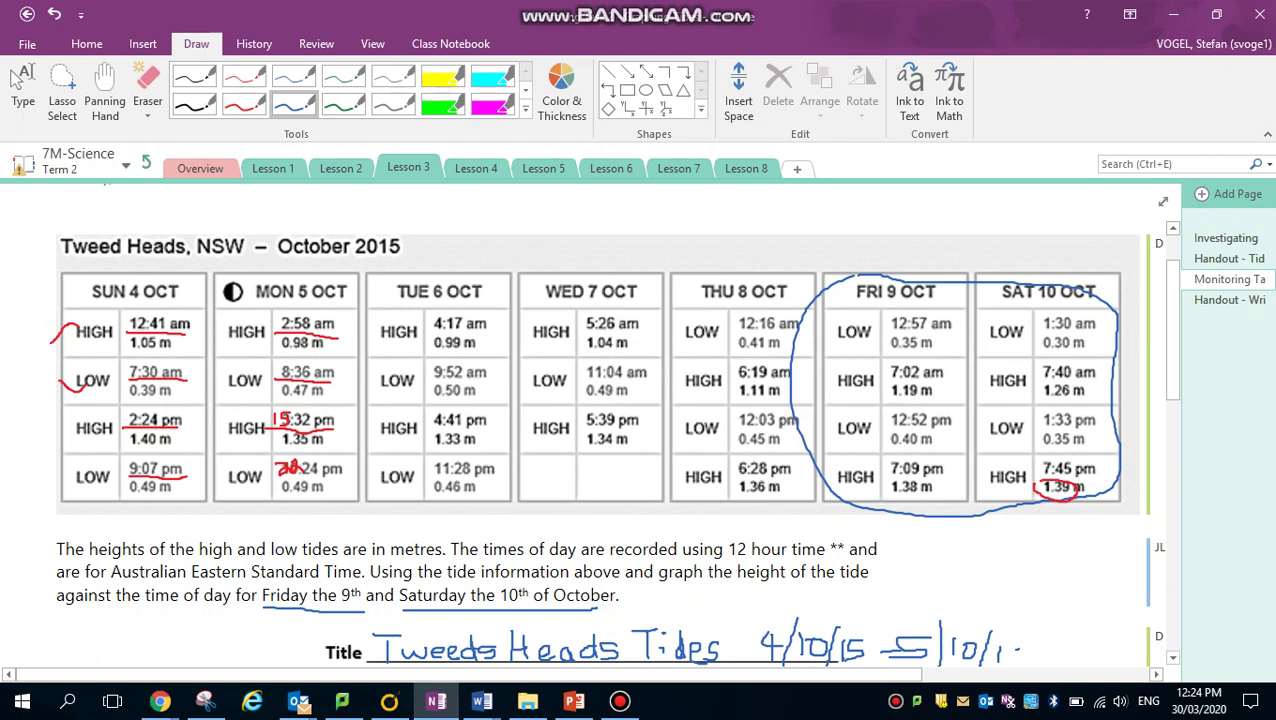
mouse_move(1016, 647)
mouse_down()
mouse_move(1000, 656)
mouse_move(1016, 660)
mouse_up()
scroll(600, 420, down, 2)
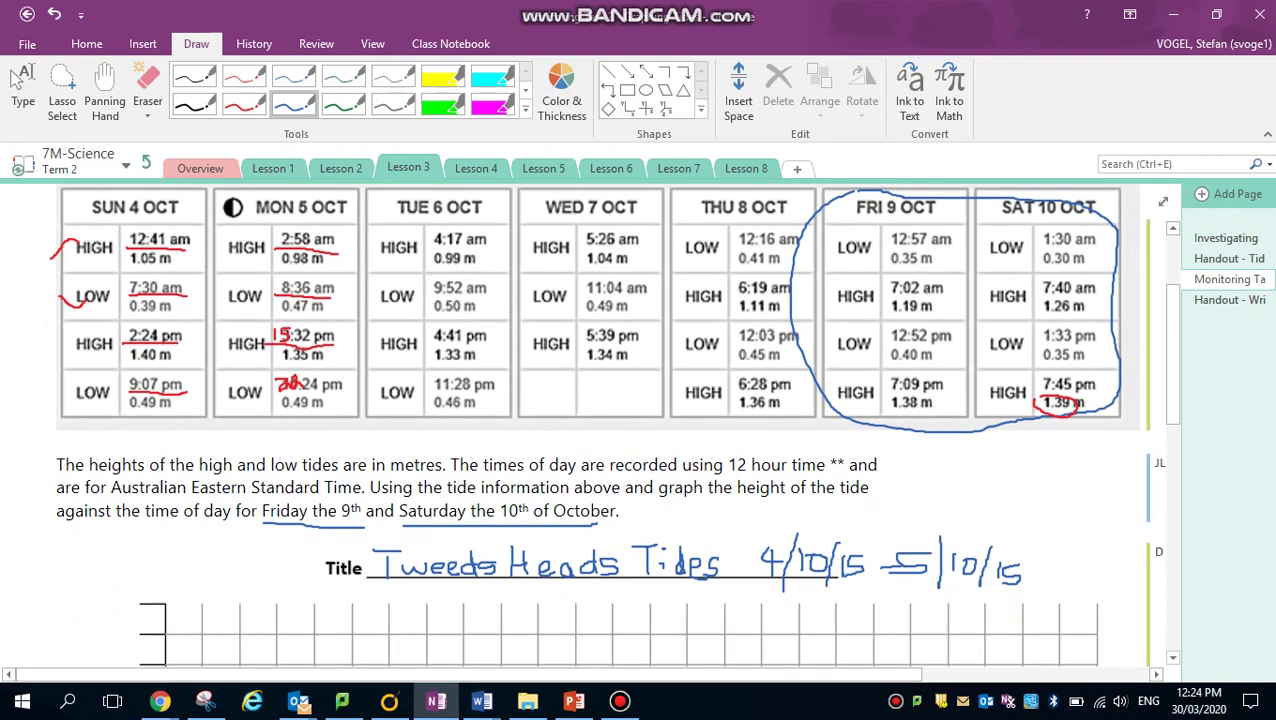